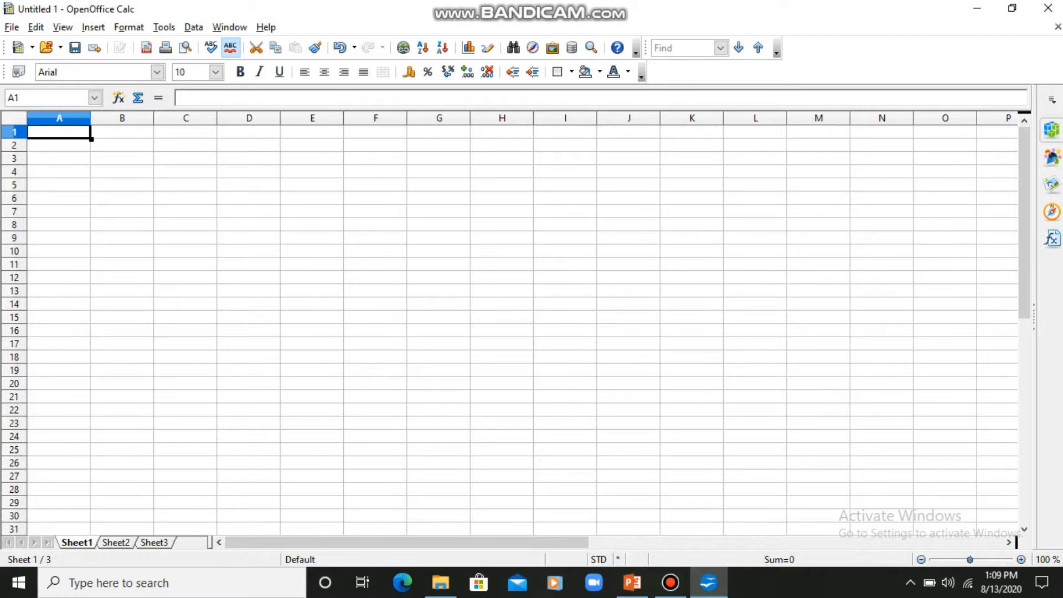
Step: Jump to the last row of column A and return to A1, and check the outline slide in PowerPoint
key("ctrl+Down")
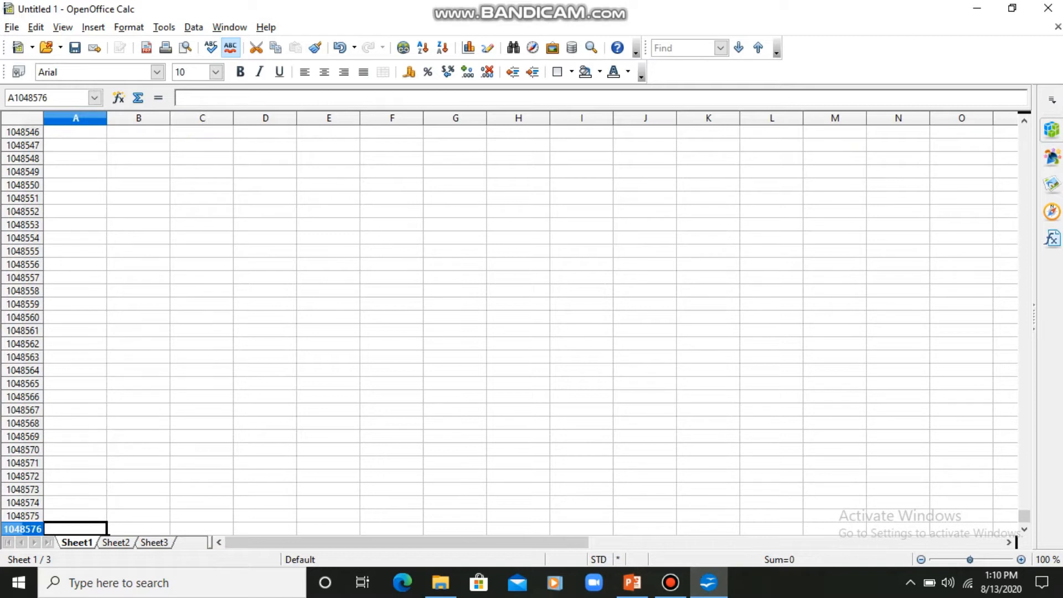
key("ctrl+Up")
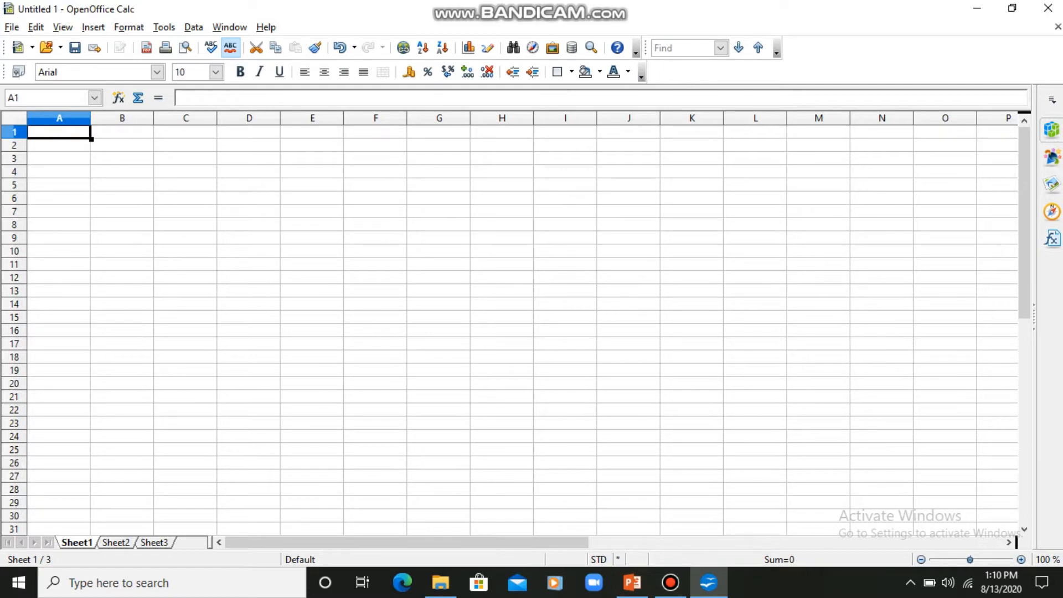
left_click(631, 582)
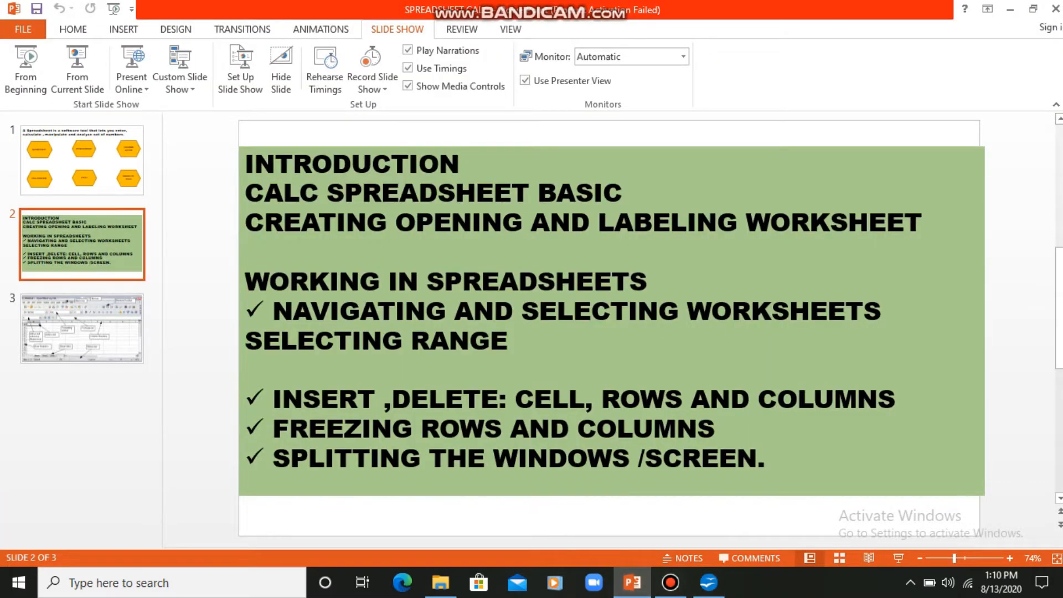
left_click(708, 583)
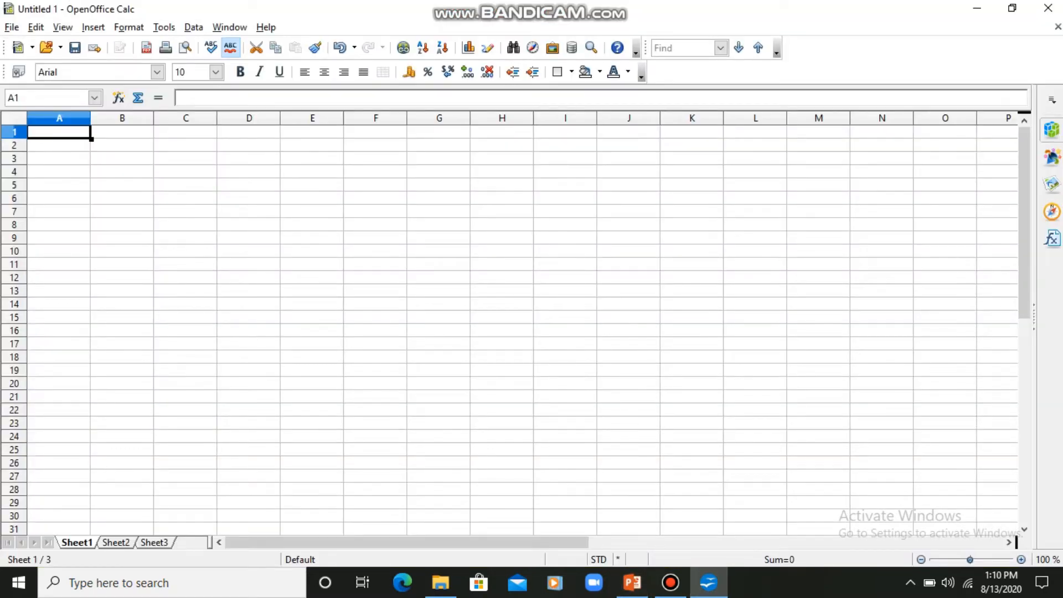
Step: Select the range B2:I16 on Sheet2 and check the outline slide in PowerPoint again
left_click(115, 542)
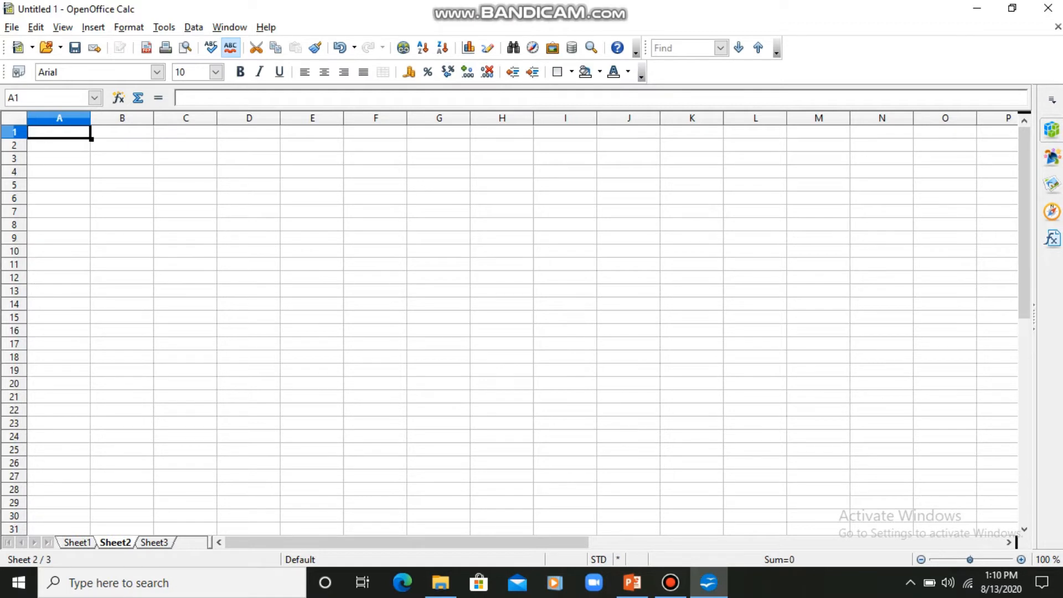
left_click(121, 145)
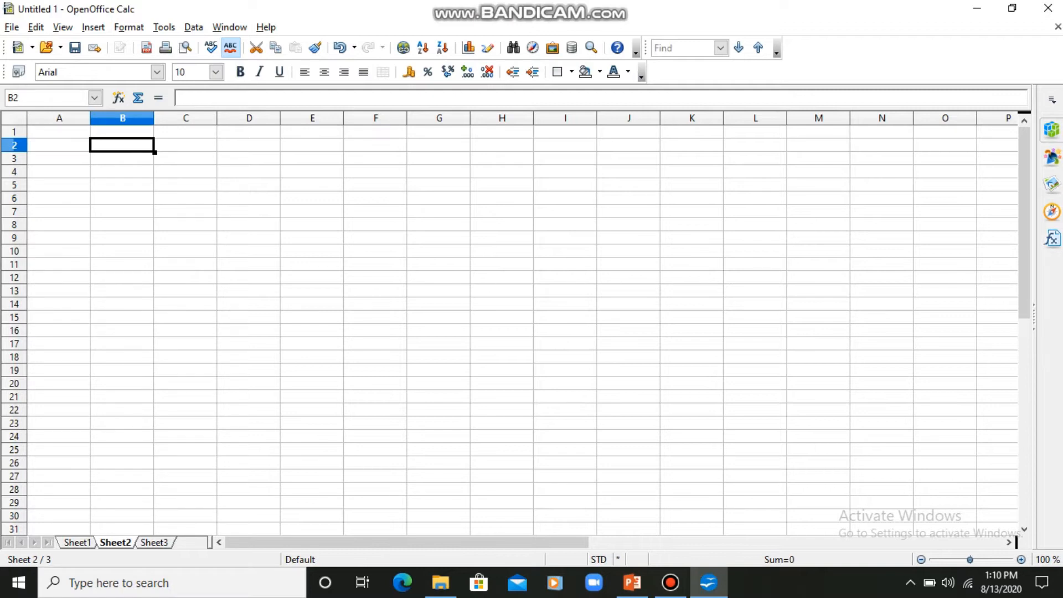
left_click_drag(122, 145, 565, 330)
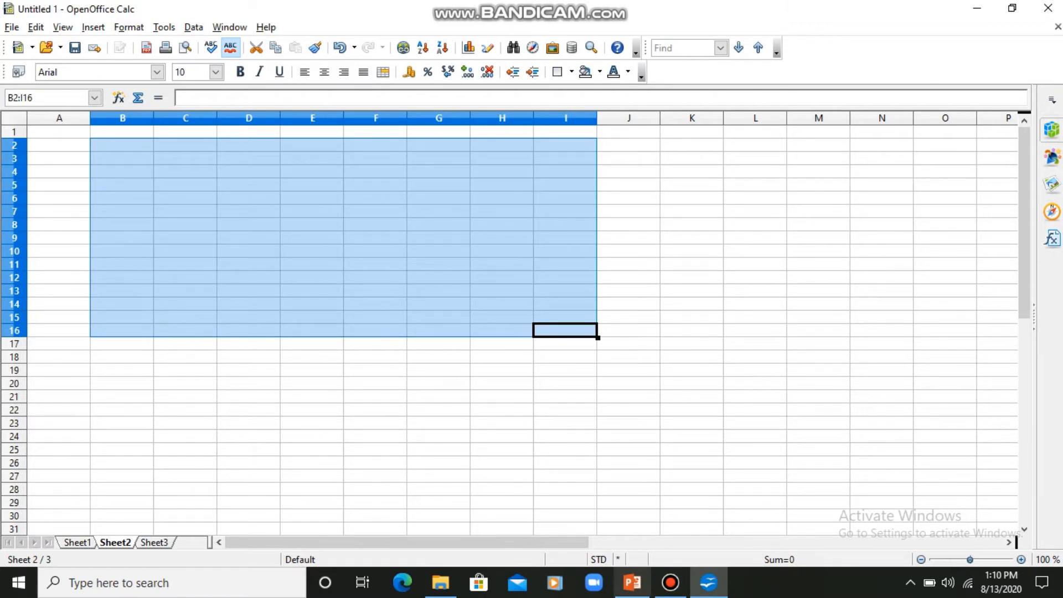
left_click(631, 583)
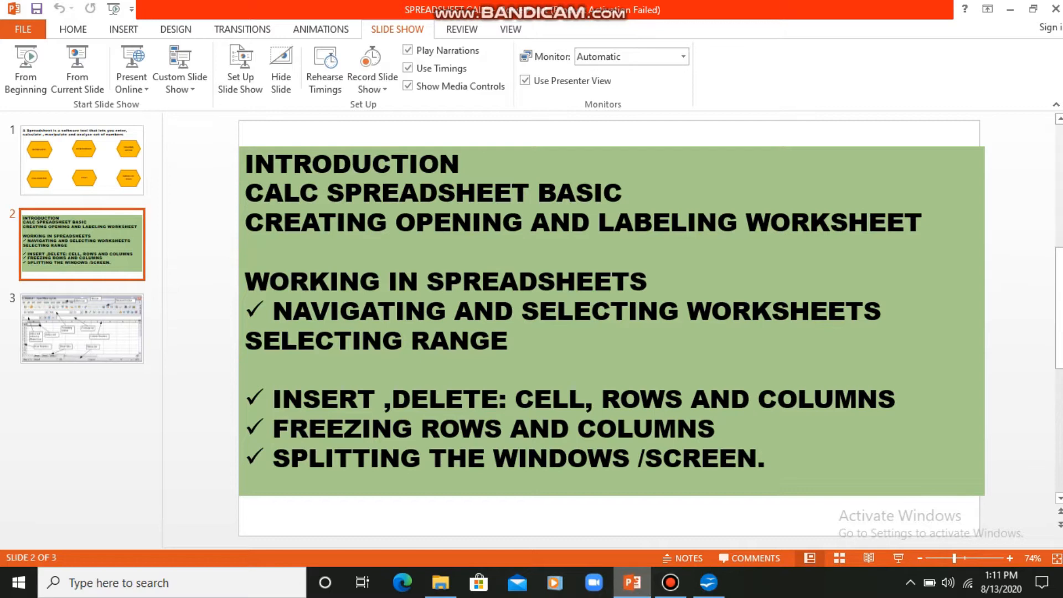
key("alt+Tab")
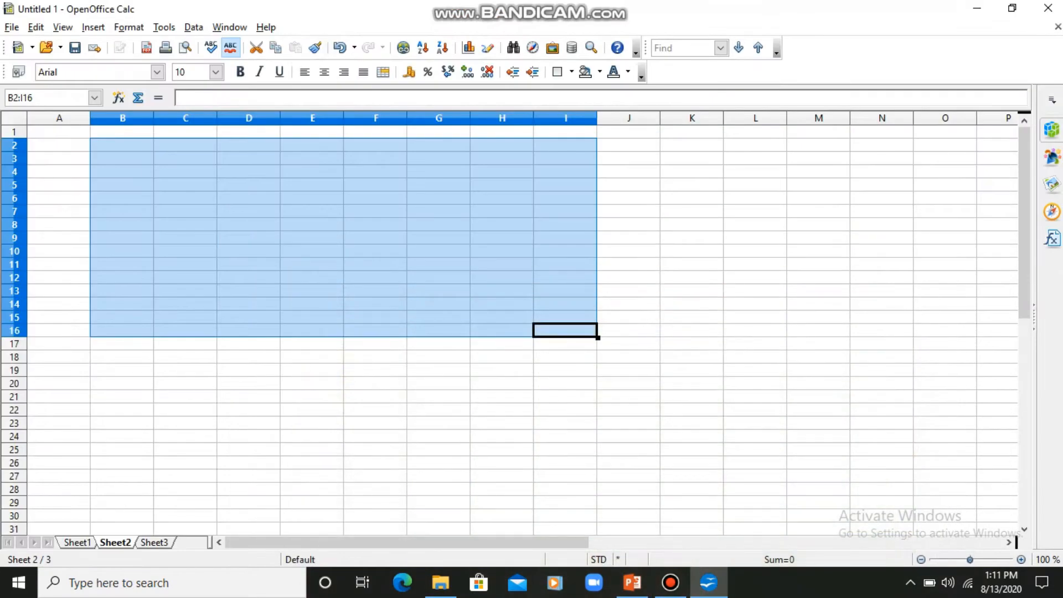
Step: Enter the column headings ROLNO, NAME, HINDI and ENGLISH in cells D4 to G4 of Sheet2
left_click(312, 225)
left_click(249, 172)
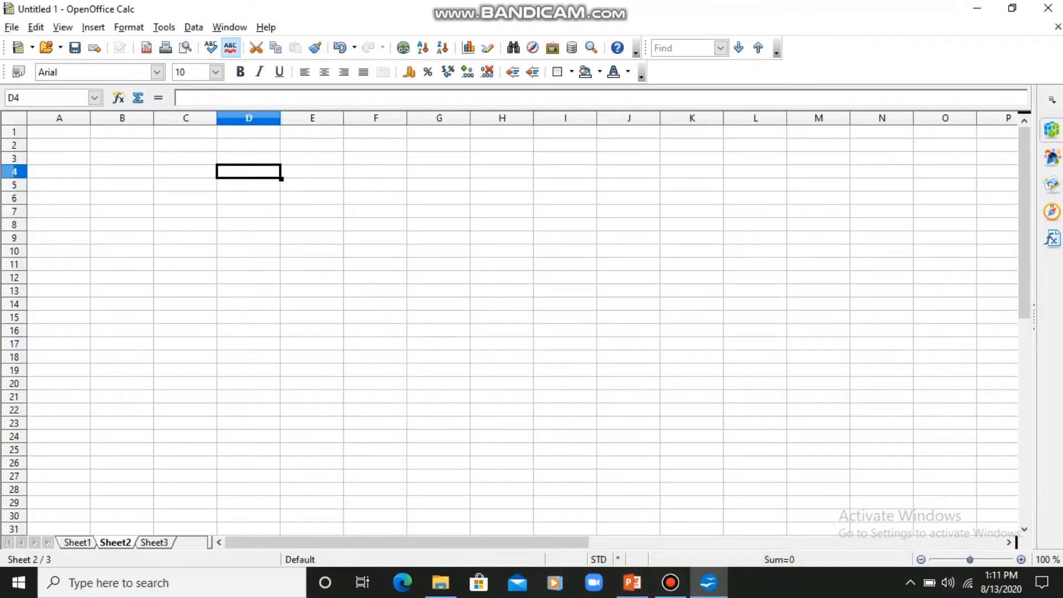
type("R")
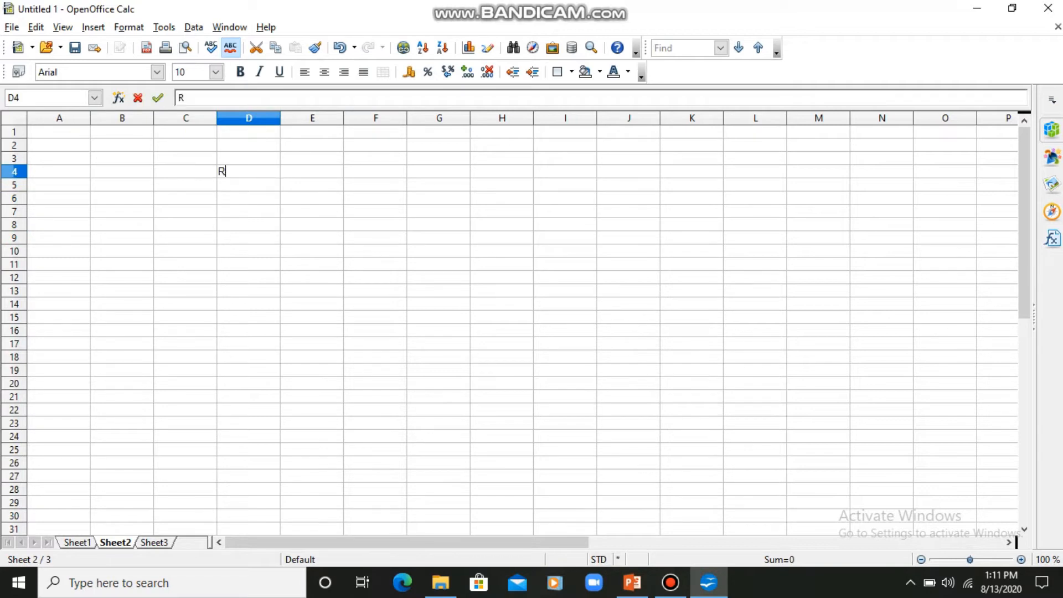
type("OLNO")
key("Tab")
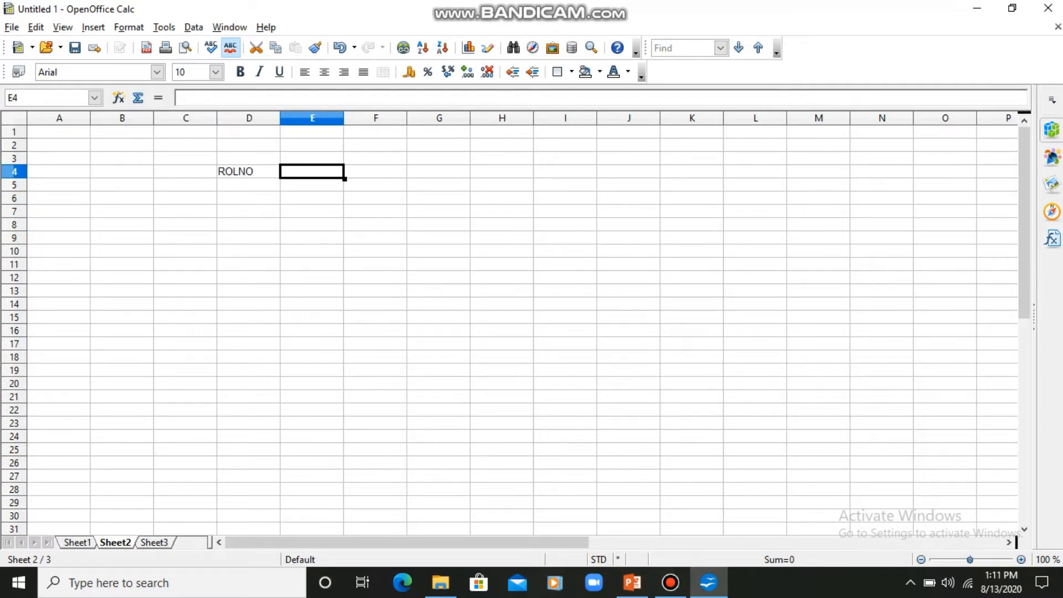
type("NAME")
key("Tab")
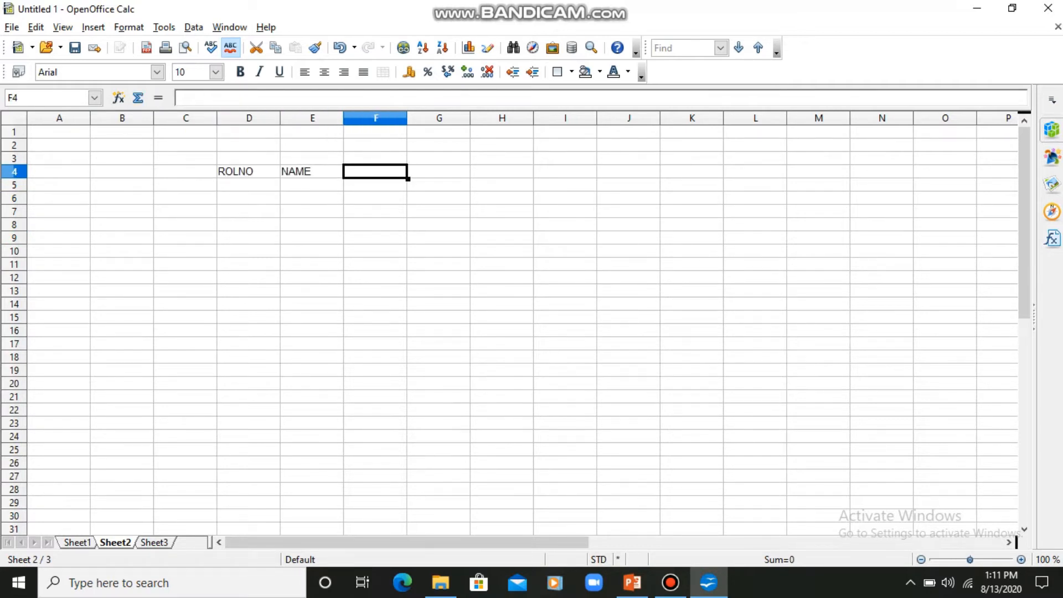
type("HINDI")
key("Tab")
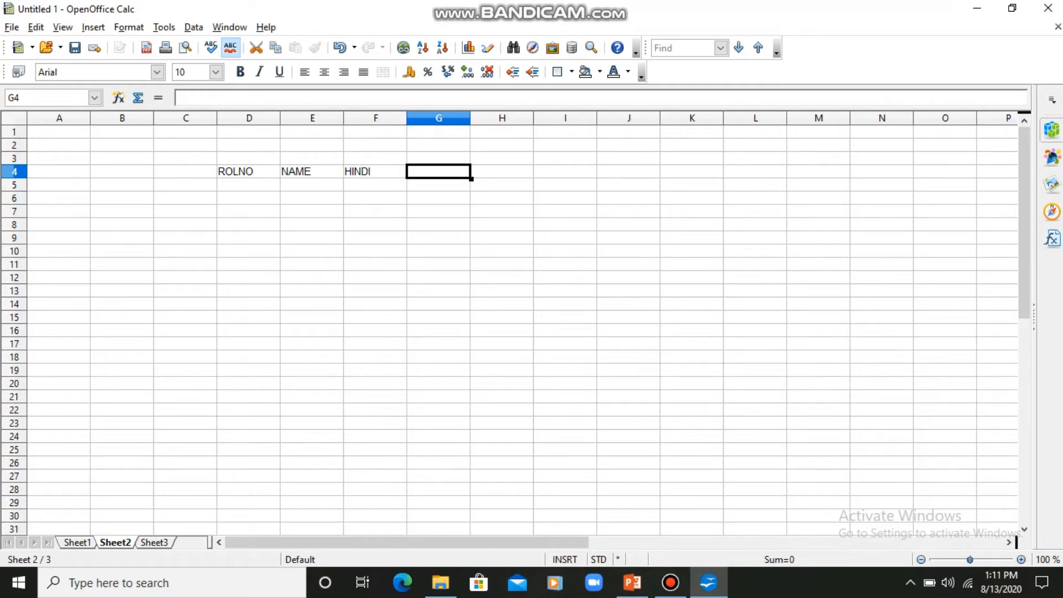
type("ENGLISH")
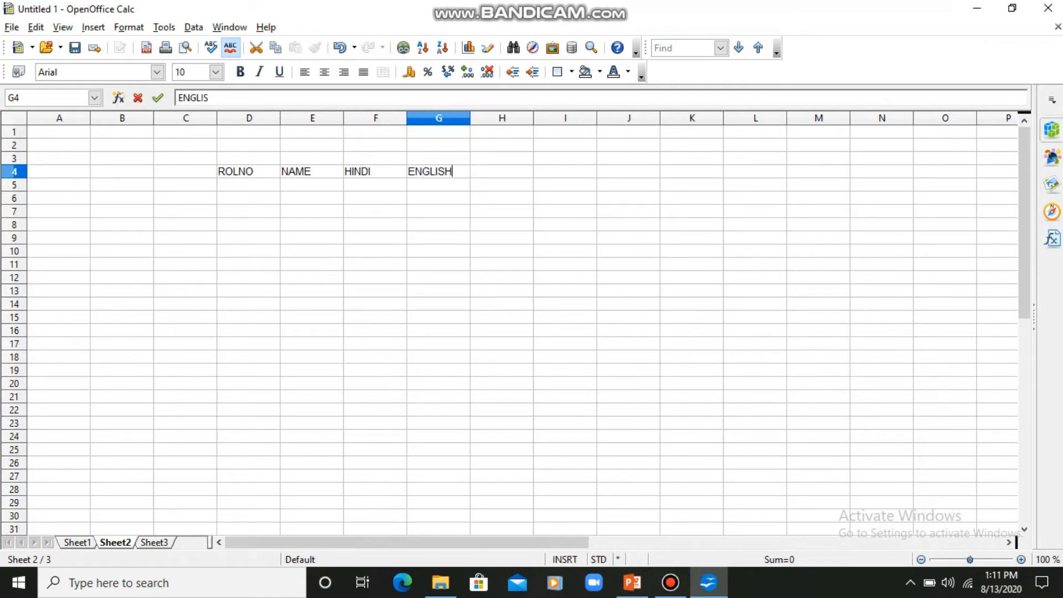
key("Return")
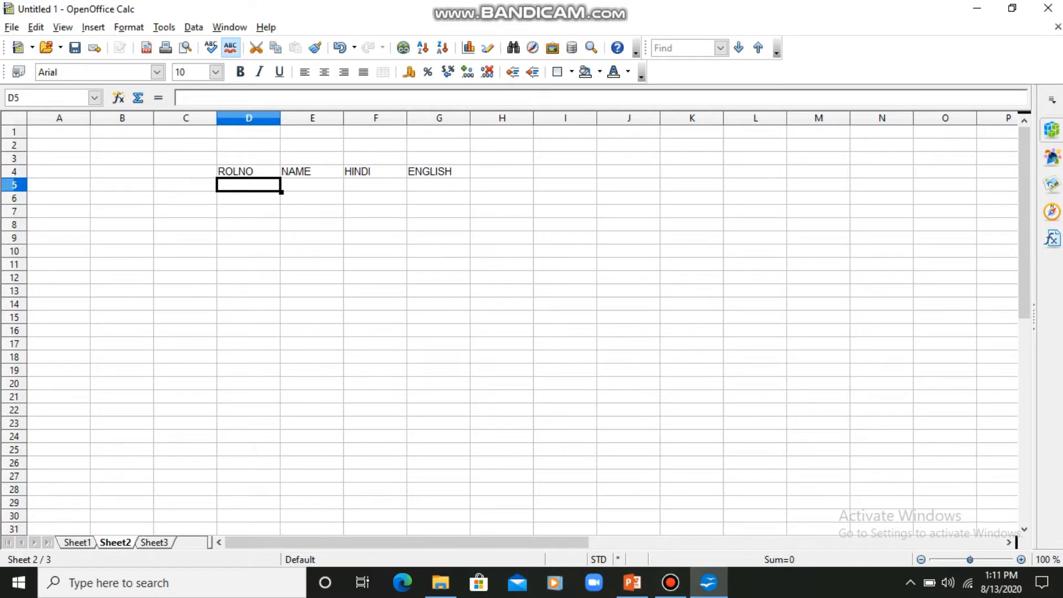
Step: Fill the ROLNO column with the roll numbers 1 to 5 in cells D5 to D9
type("1")
key("Return")
type("2")
key("Return")
type("3")
key("Return")
type("4")
key("Return")
type("5")
key("Tab")
Step: Enter the first student's name in capital letters in cell E5 of the NAME column
key("Up")
key("Up")
key("Up")
key("Up")
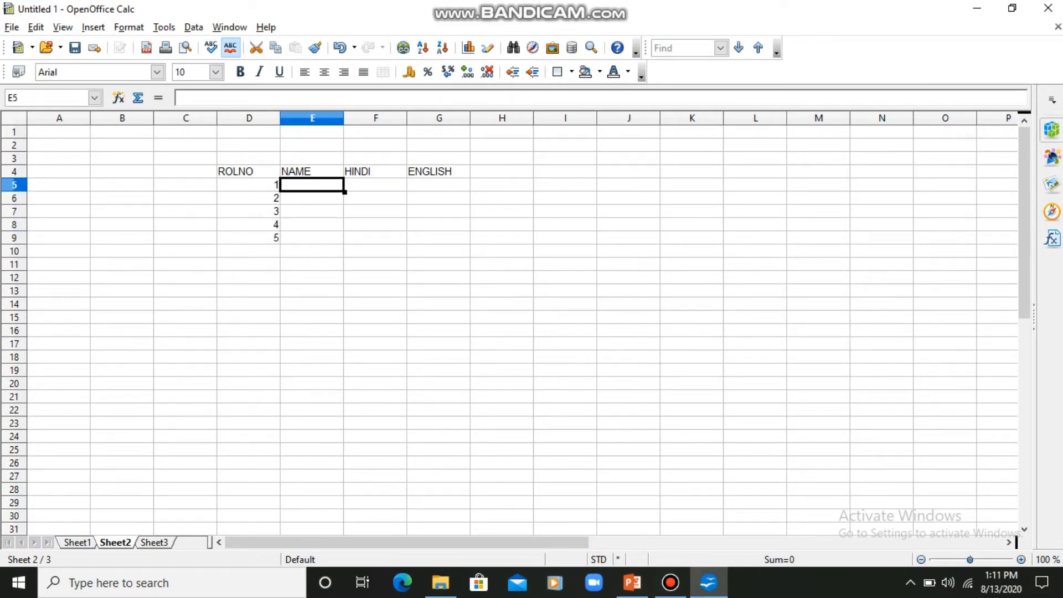
type("mANISH")
key("BackSpace")
key("BackSpace")
key("BackSpace")
key("BackSpace")
key("BackSpace")
key("BackSpace")
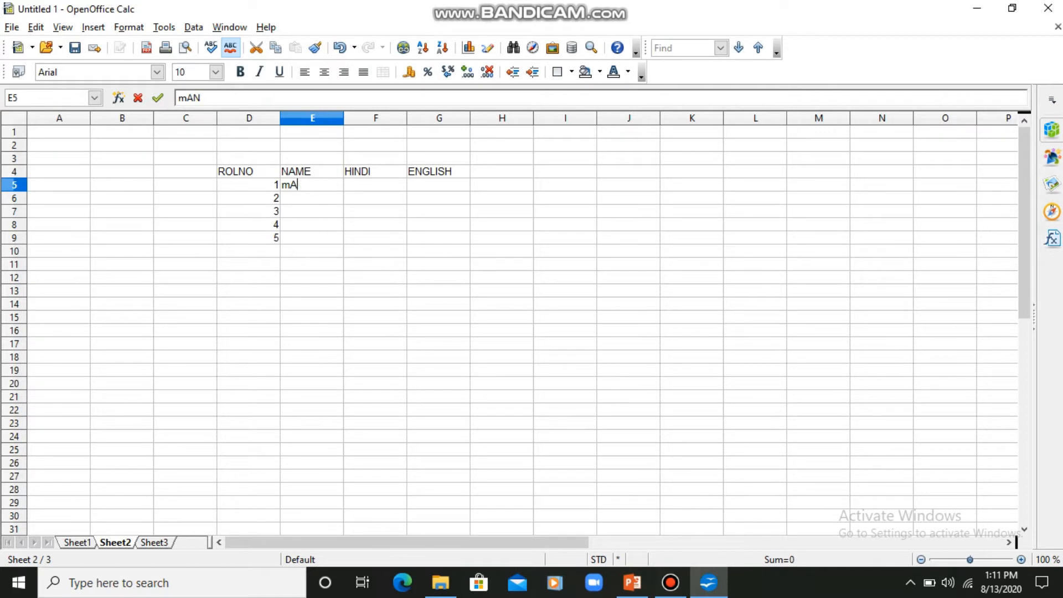
type("MANISH")
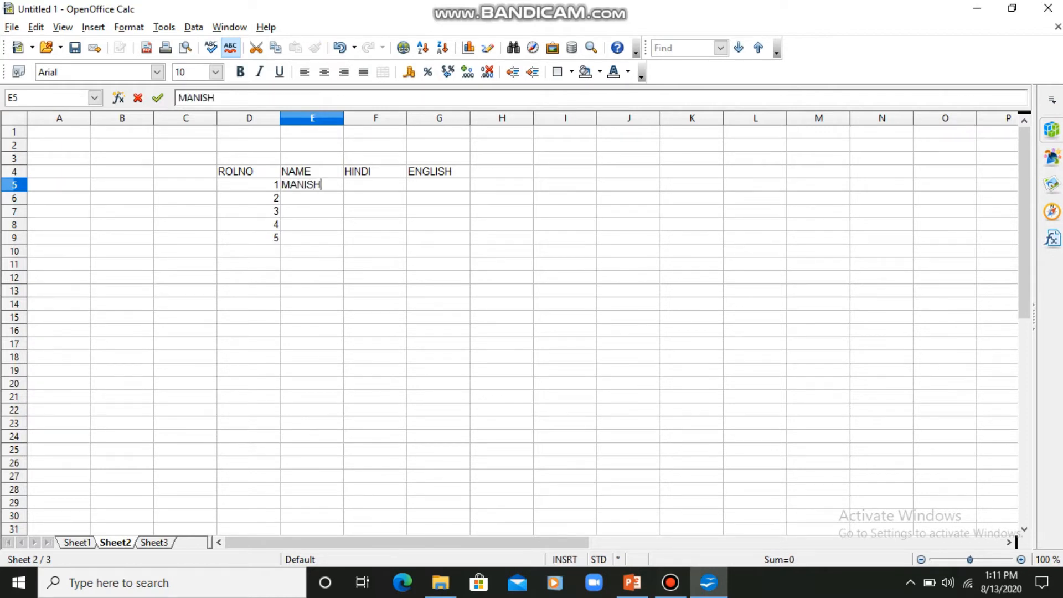
key("Return")
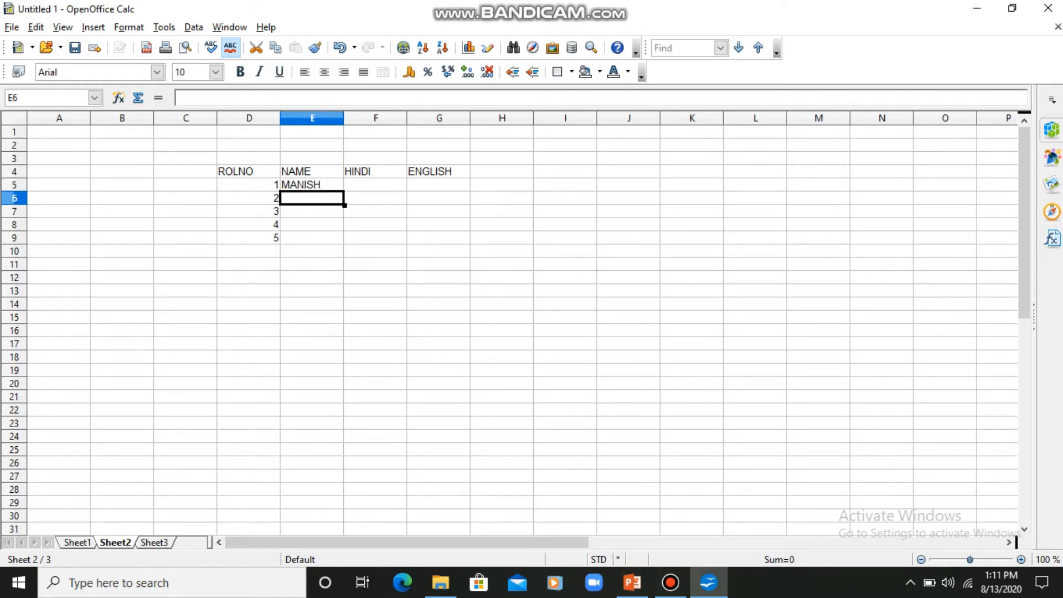
Step: Enter the other four students' names in capital letters in cells E6 to E9
type("ALICE")
key("Return")
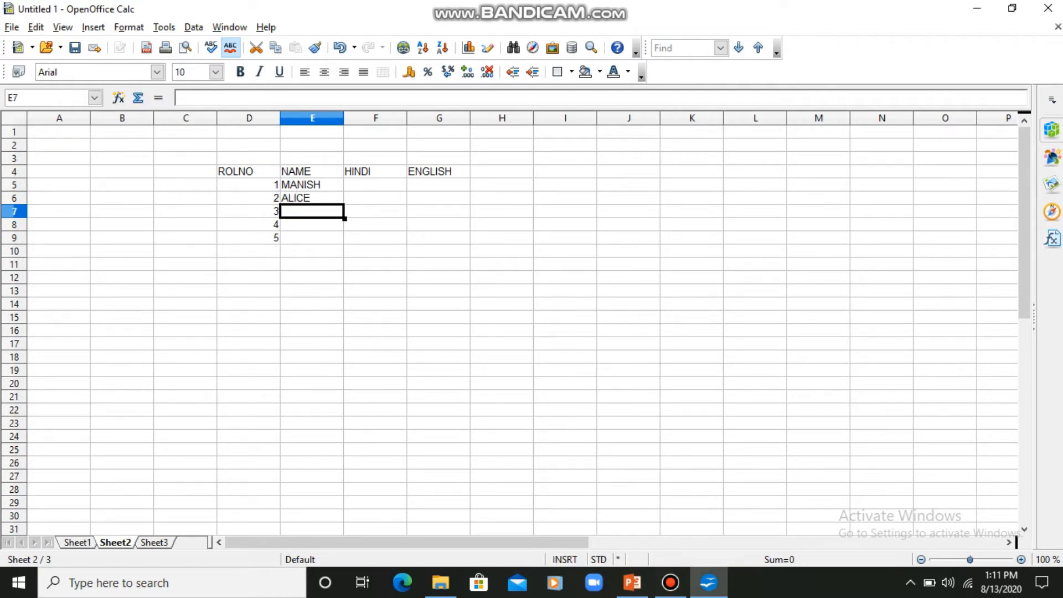
type("SAM")
key("Return")
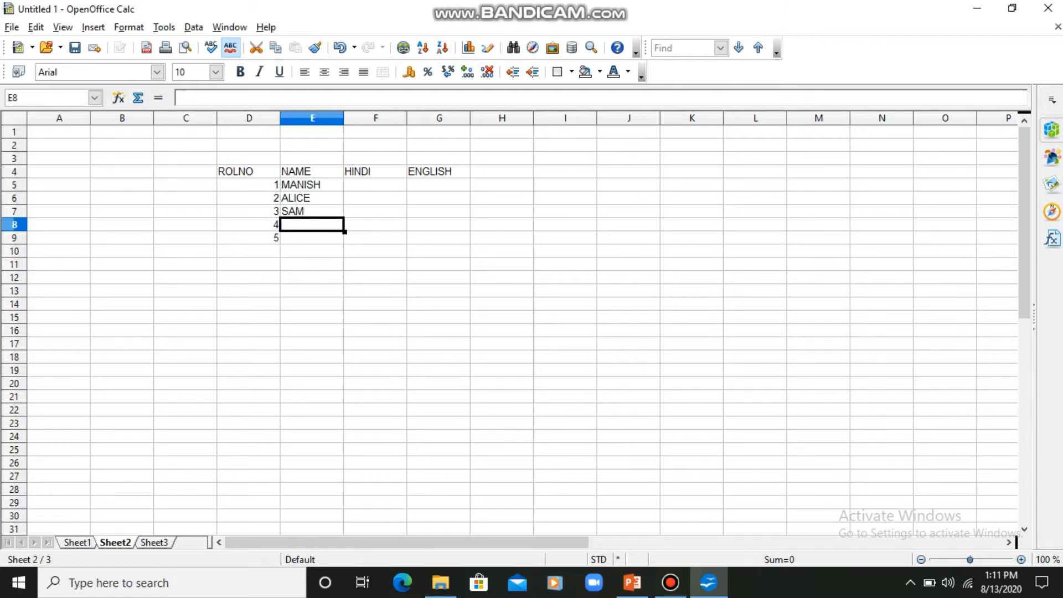
type("MUKESH")
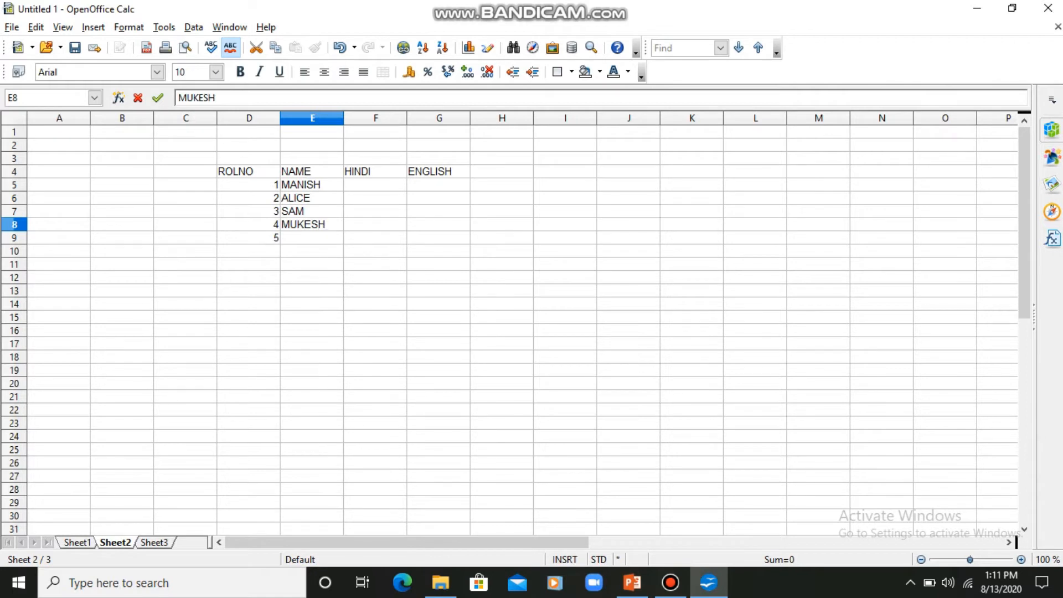
key("Return")
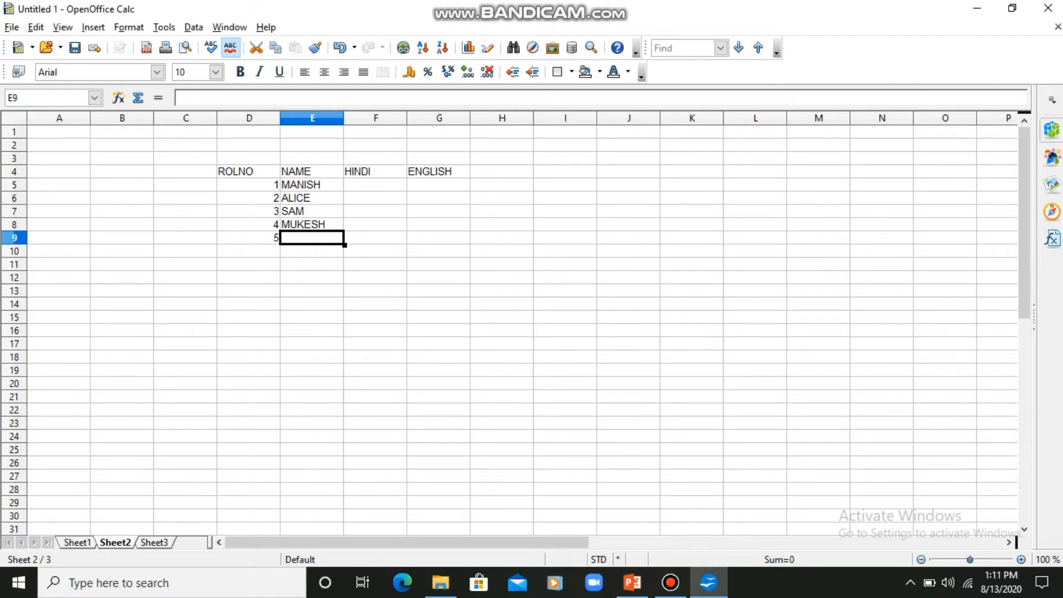
type("MANISHA")
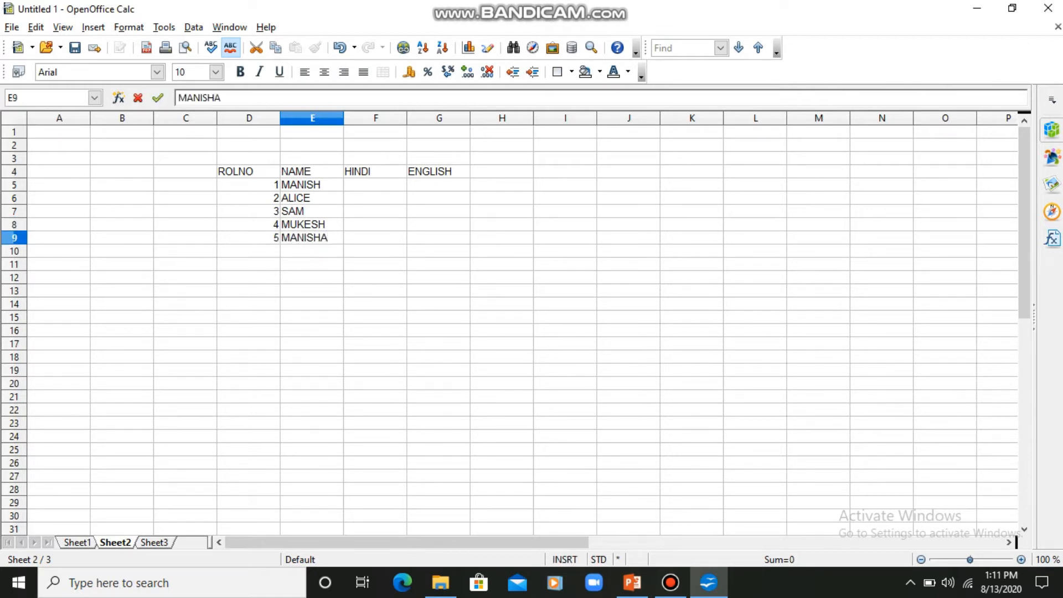
key("Tab")
Step: Enter the HINDI marks 78, 89, 90, 98 and 76 in cells F5 to F9
key("Up")
key("Up")
key("Up")
key("Up")
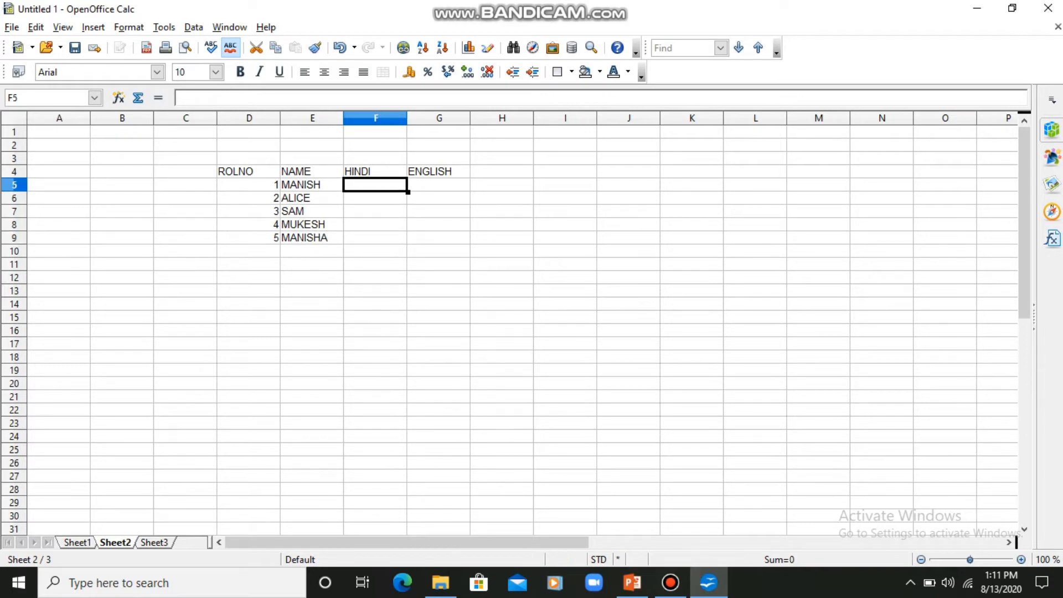
type("78")
key("Return")
type("89")
key("Return")
type("90")
key("Return")
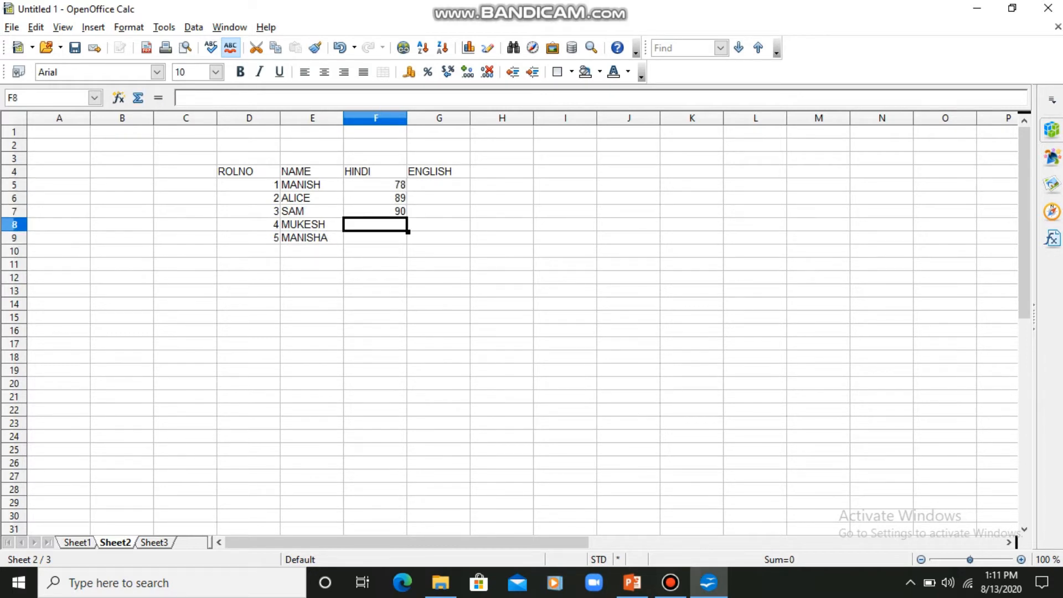
type("98")
key("Return")
type("76")
key("Tab")
Step: Enter the ENGLISH marks 89, 89, 80, 76 and 56 in cells G5 to G9
key("Up")
key("Up")
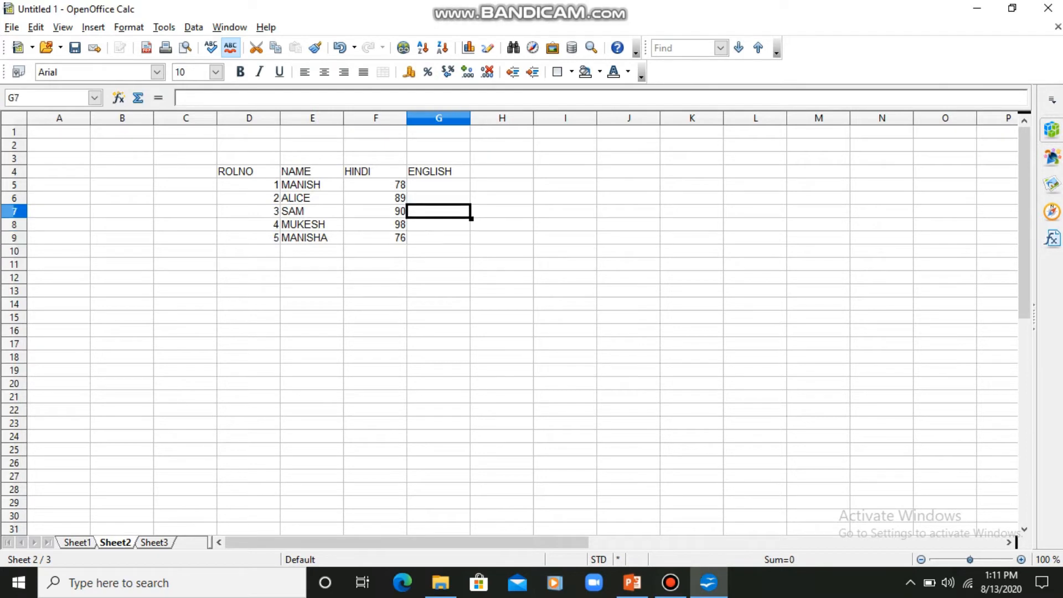
key("Up")
key("Up")
type("89")
key("Return")
type("89")
key("Return")
type("8")
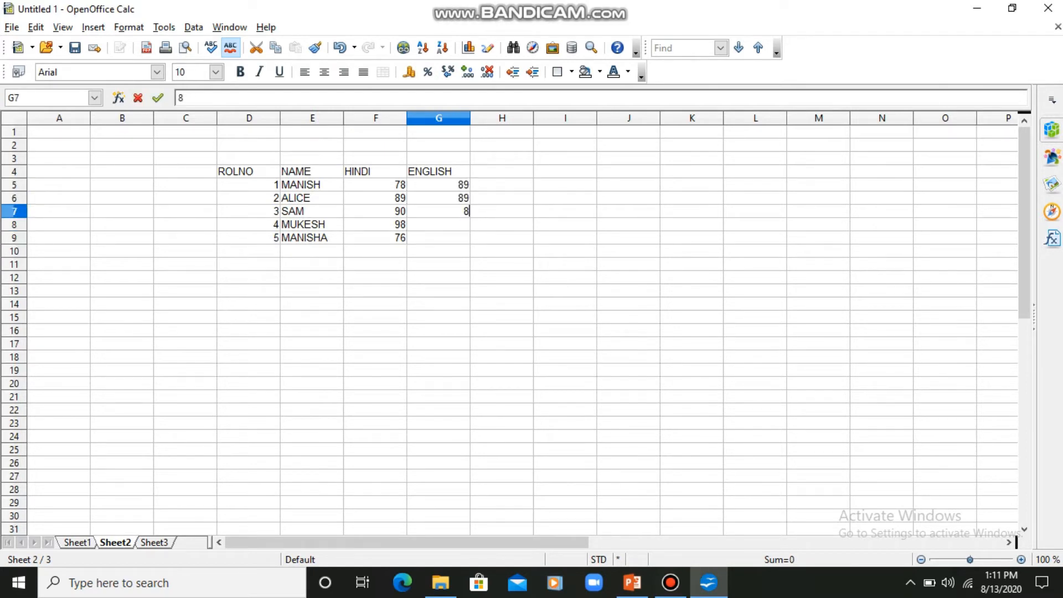
type("0")
key("Return")
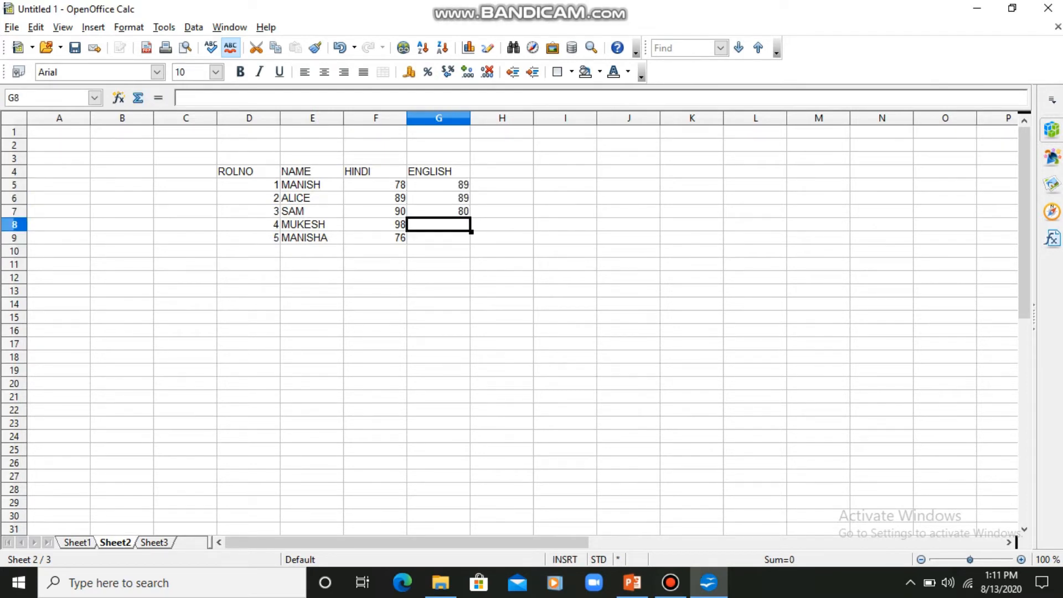
type("76")
key("Return")
type("56")
key("Return")
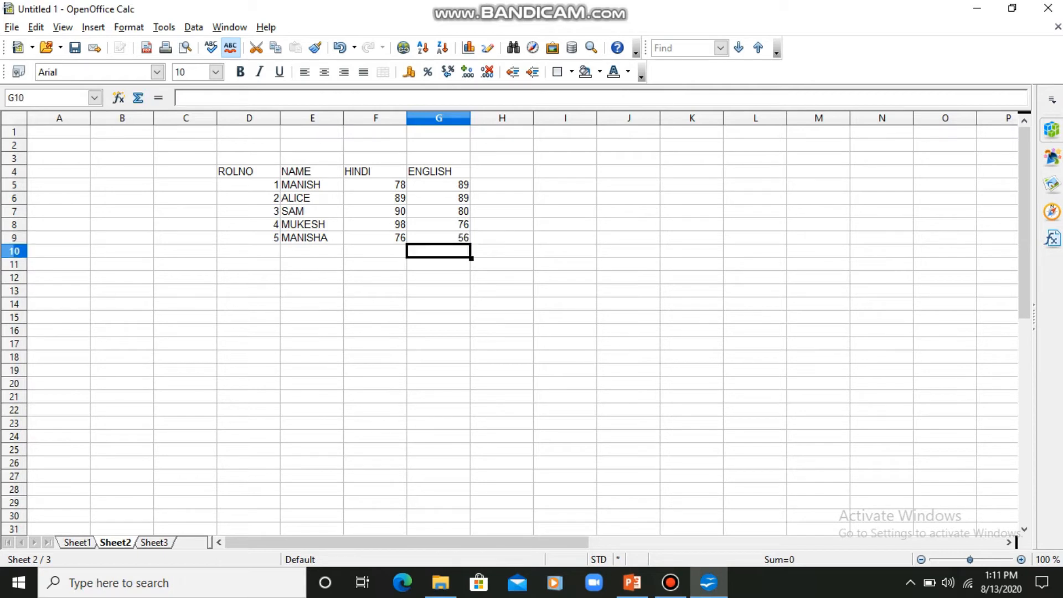
Step: Make the whole marks table D4:G9 bold and set its font size to 20
left_click_drag(243, 171, 439, 237)
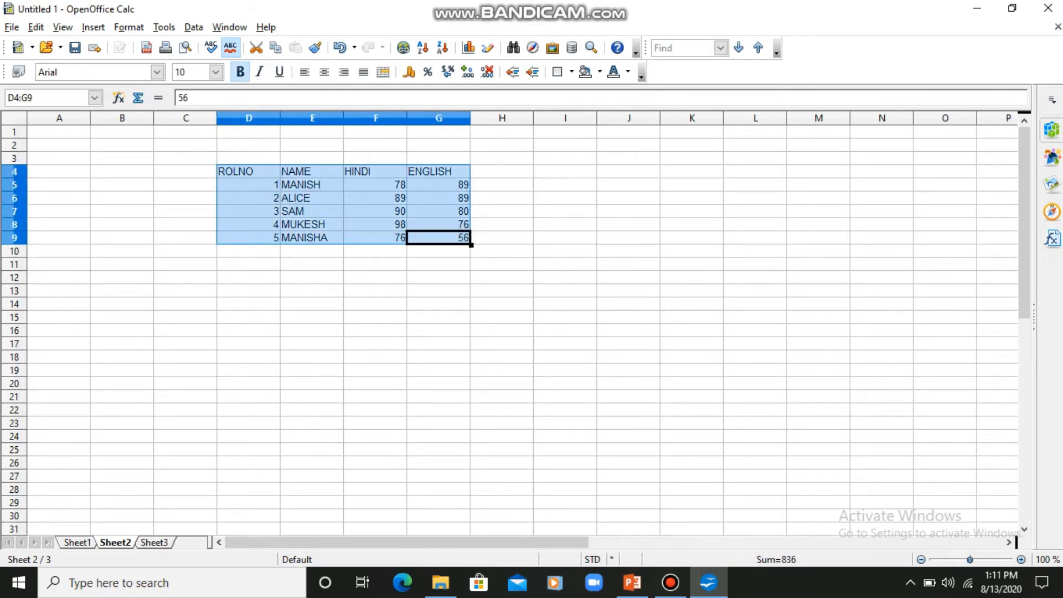
left_click(240, 72)
left_click(216, 72)
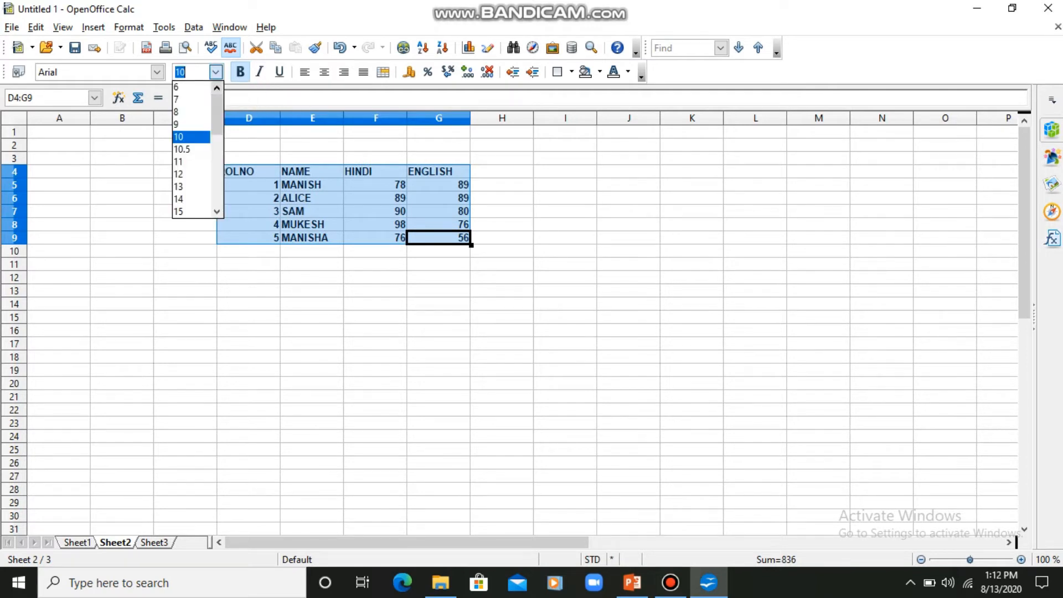
left_click_drag(216, 115, 216, 155)
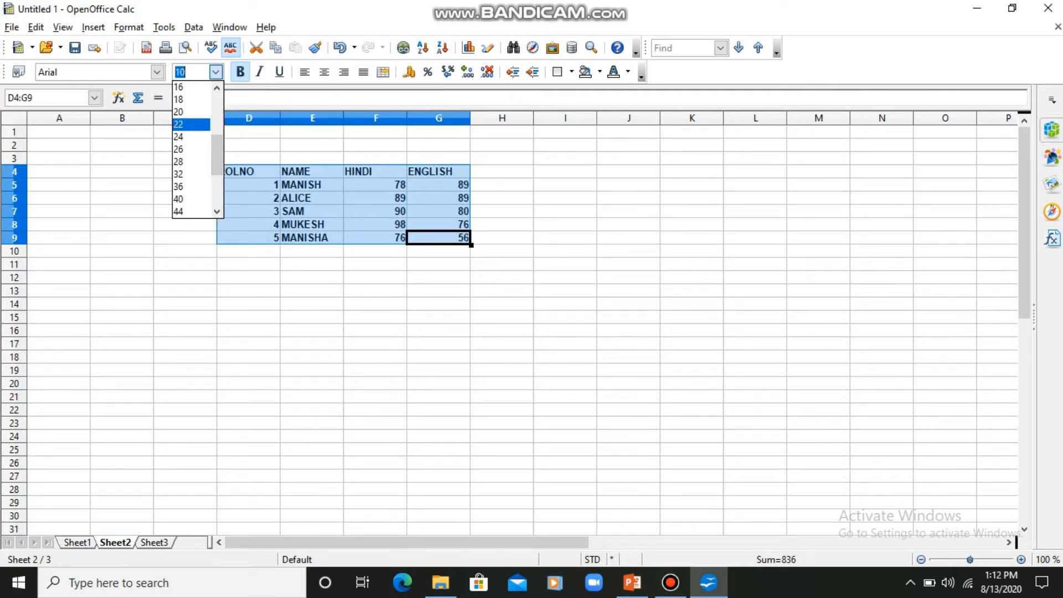
left_click(188, 111)
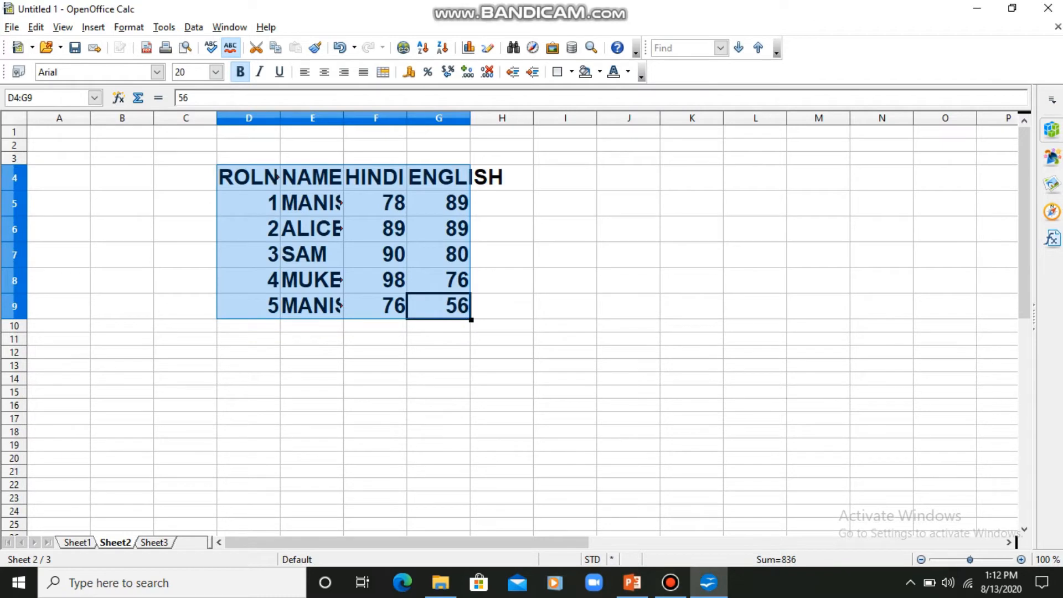
Step: Widen columns D to G to fit their contents and center the marks table D4:G9 horizontally
left_click_drag(281, 118, 637, 118)
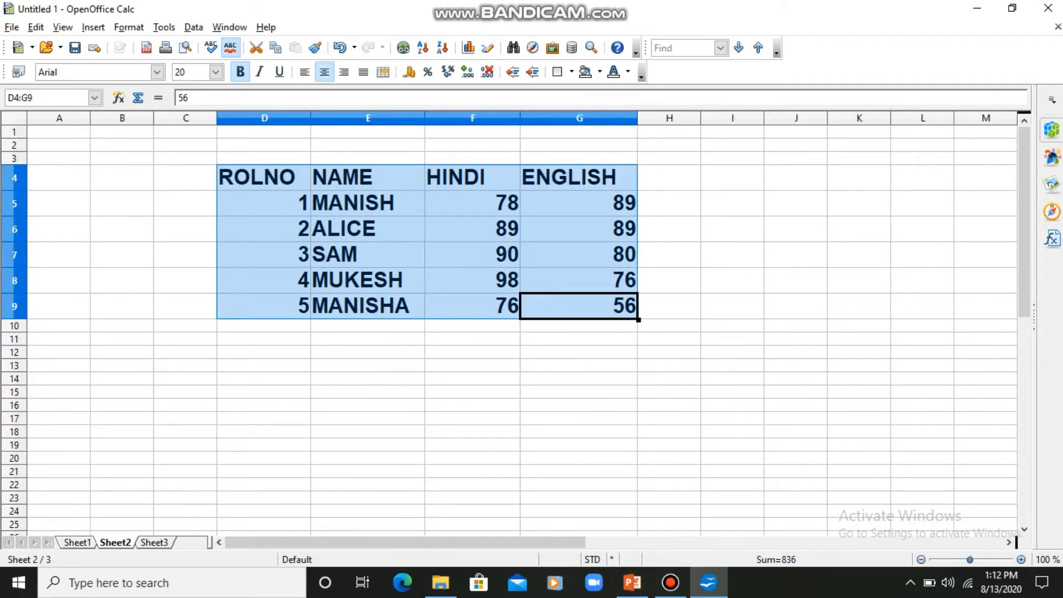
left_click(323, 72)
left_click(367, 378)
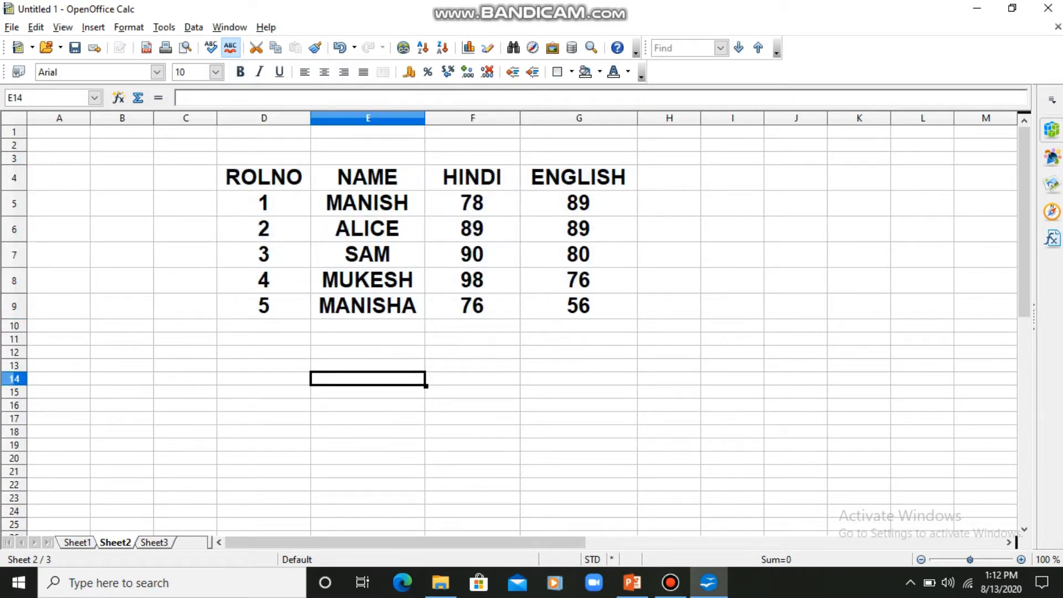
Step: Insert a blank cell at F6 with the Shift cells down option, and undo the insertion
left_click(472, 229)
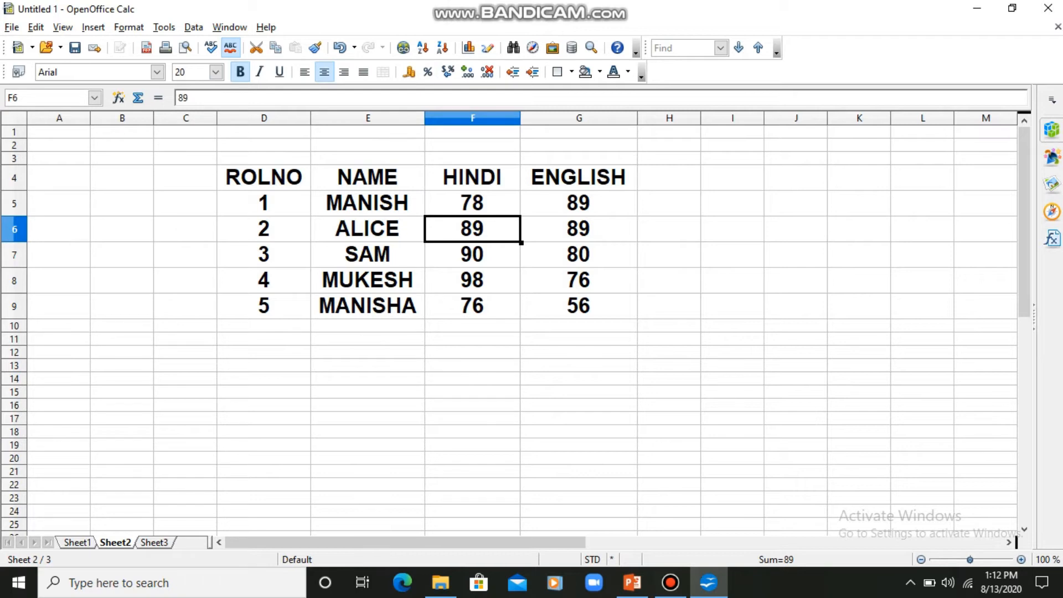
left_click(229, 26)
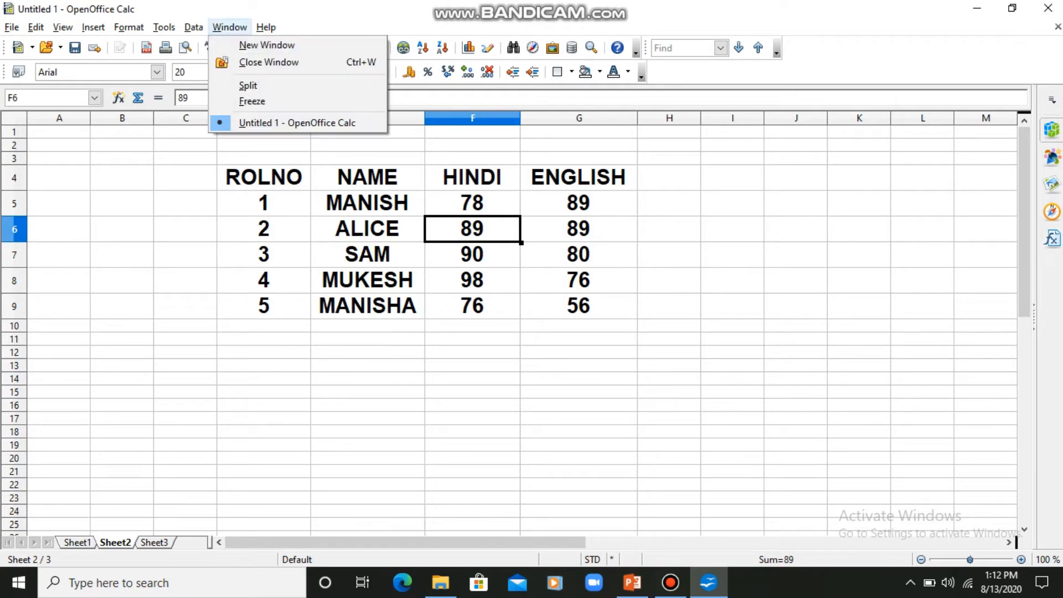
mouse_move(164, 28)
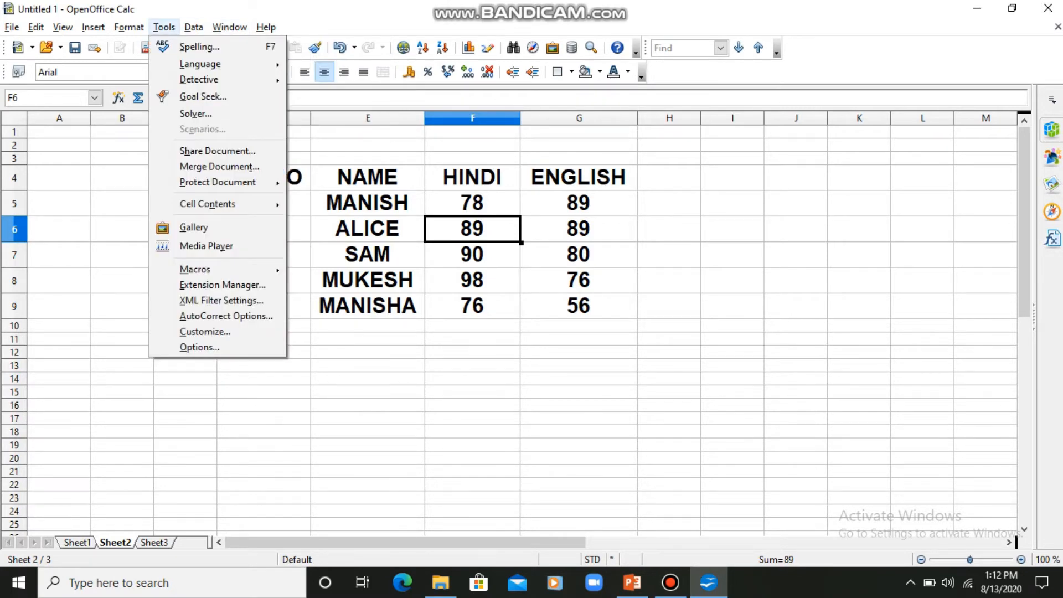
mouse_move(93, 28)
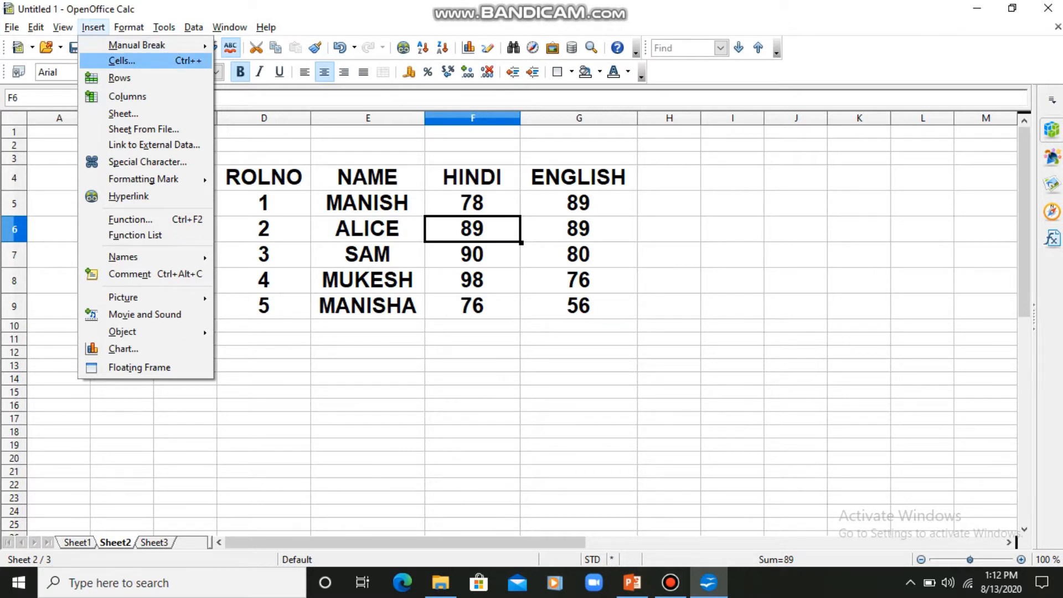
left_click(122, 61)
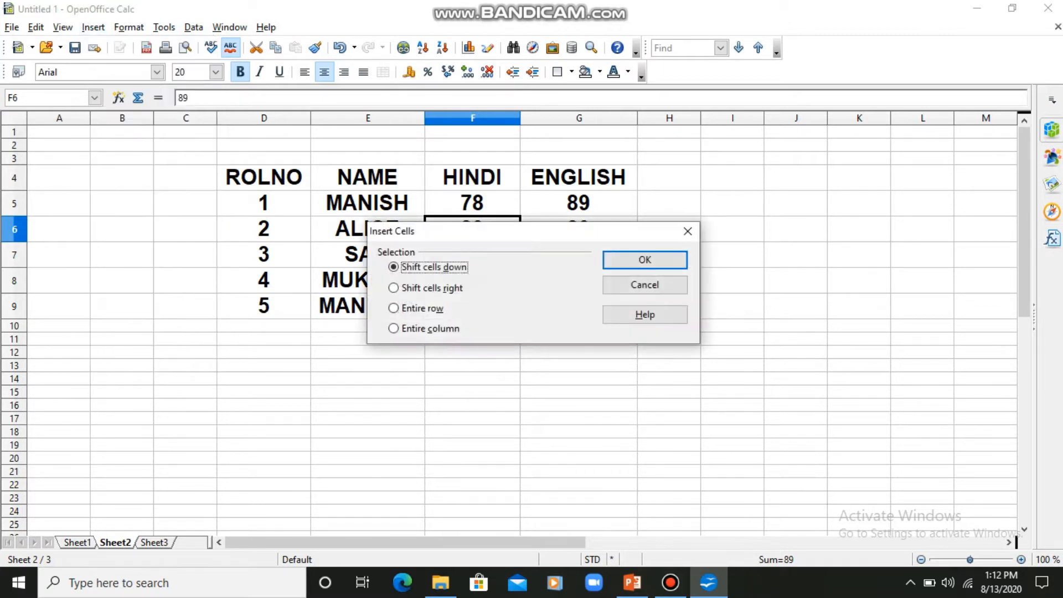
left_click_drag(483, 231, 451, 337)
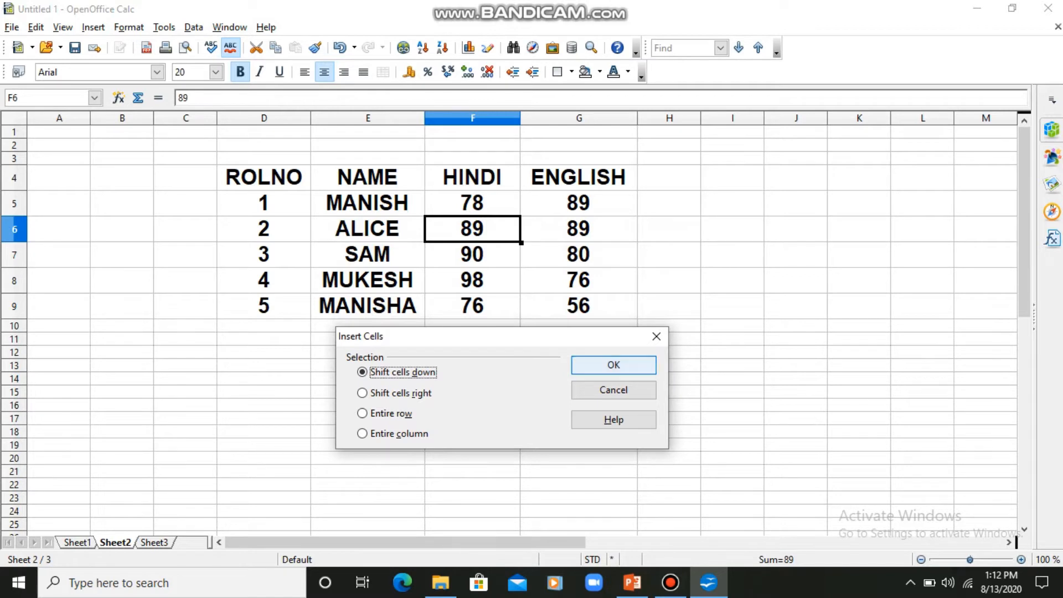
key("Return")
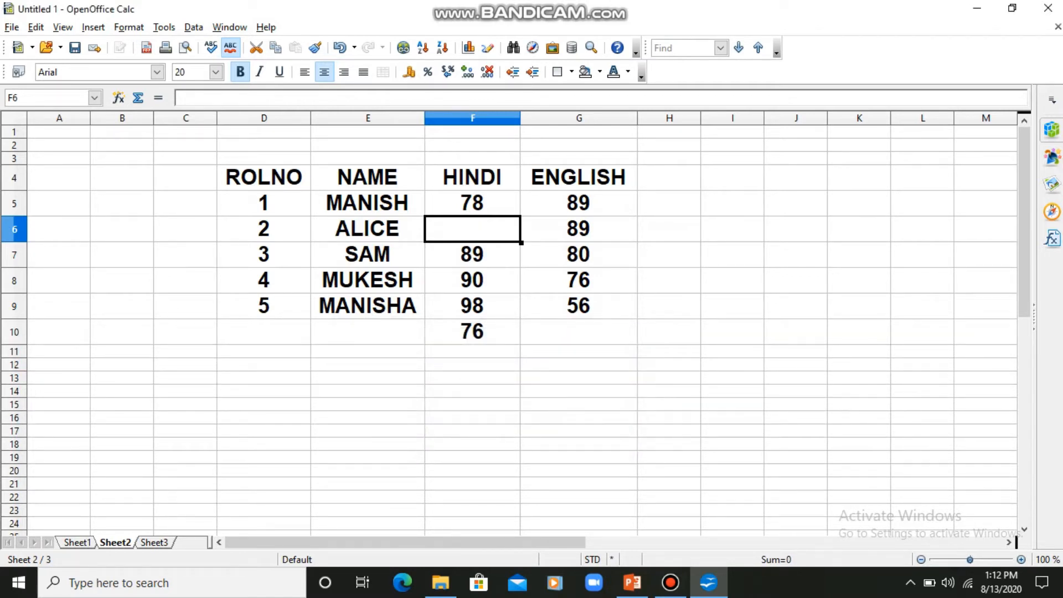
key("ctrl+z")
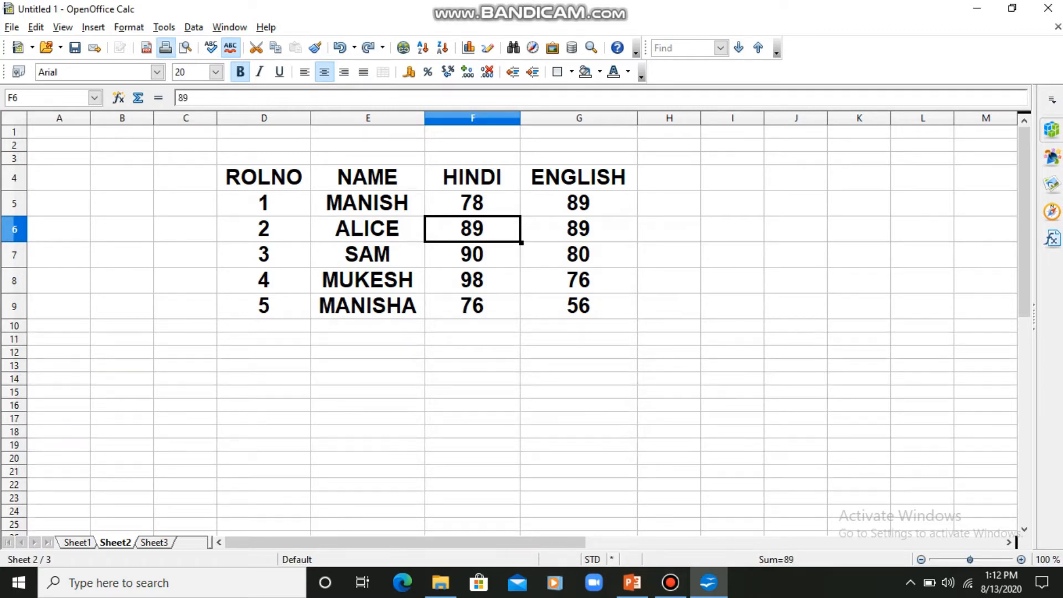
Step: Insert a blank cell at F6 with the Shift cells right option, and undo the insertion
left_click(93, 27)
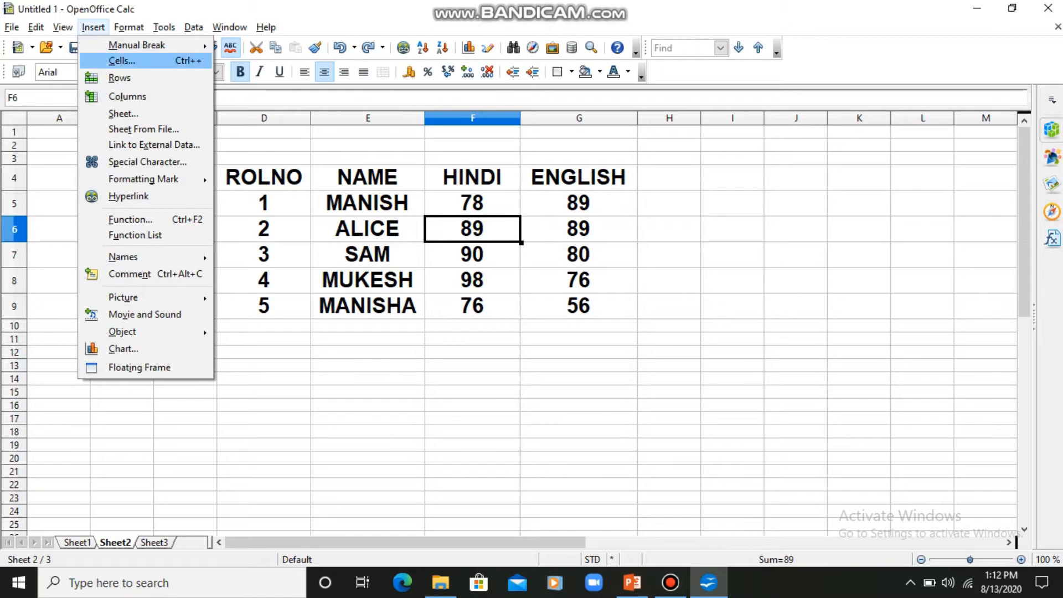
left_click(121, 61)
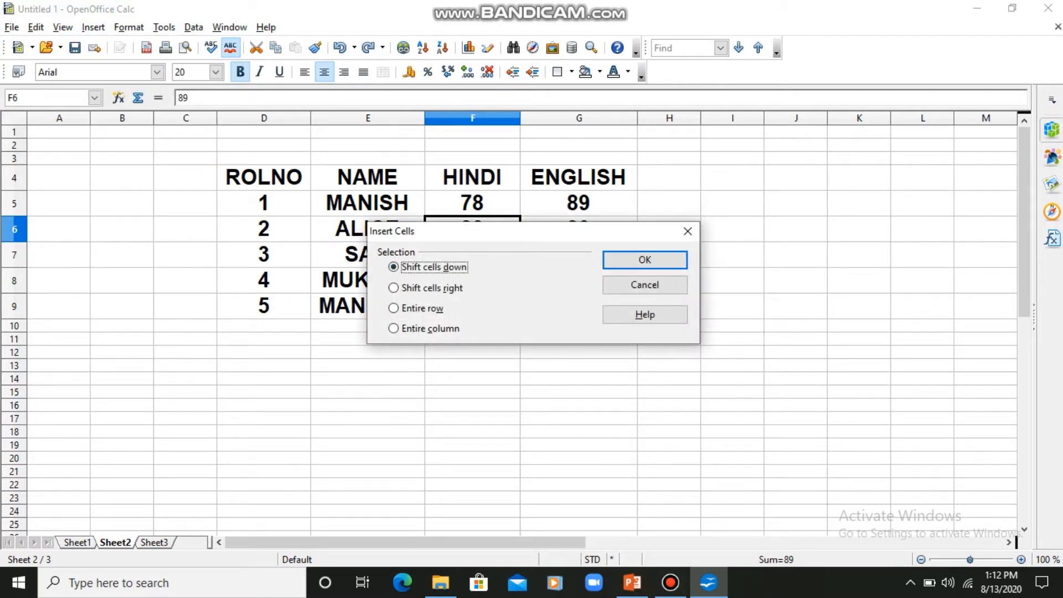
left_click(394, 288)
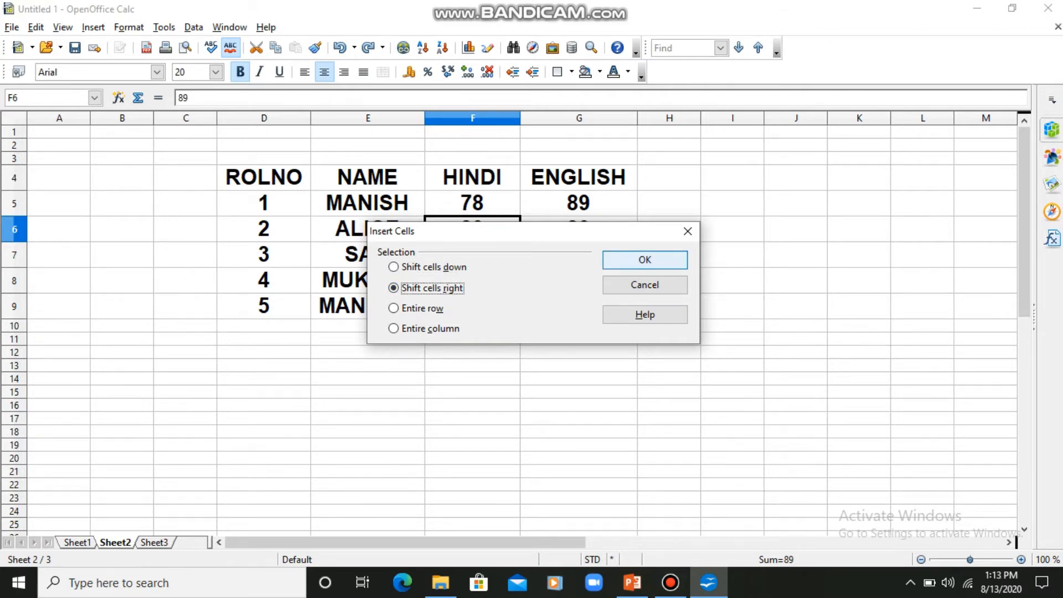
left_click(645, 260)
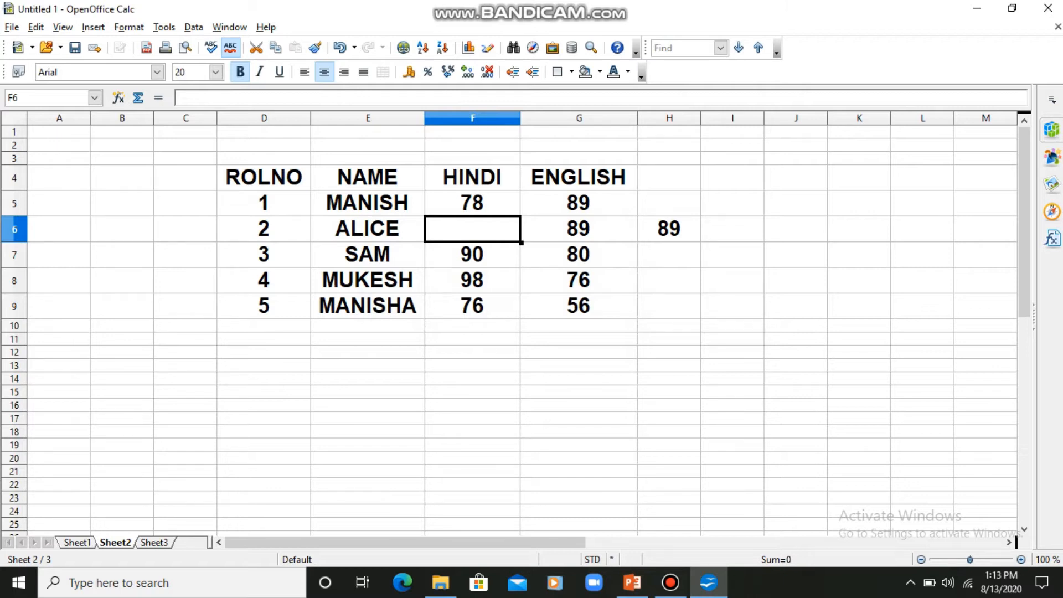
key("ctrl+z")
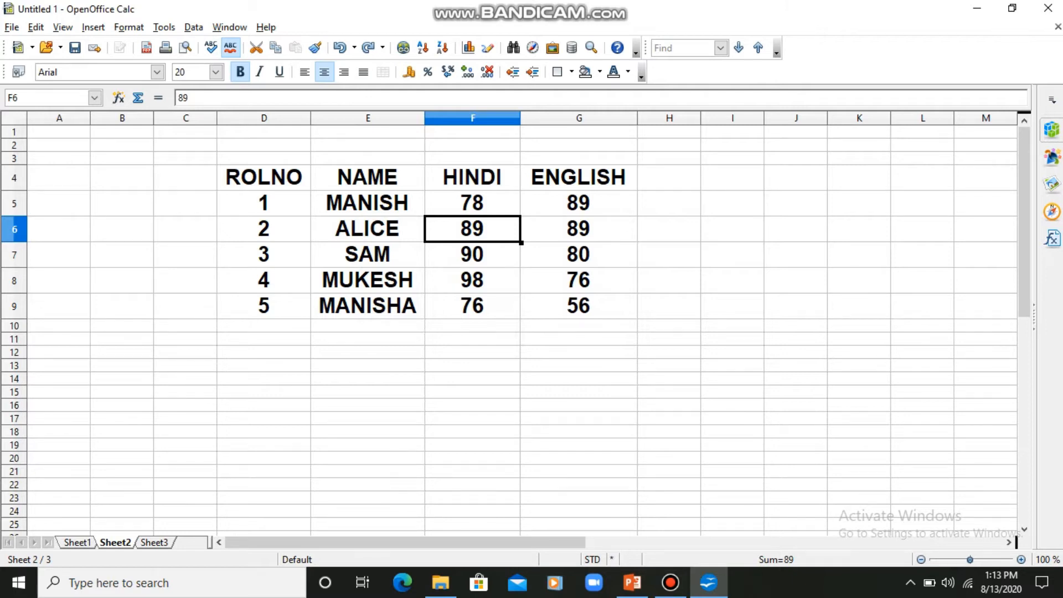
Step: Insert a blank row above row 6 from cell A6, and undo the row insertion
key("Home")
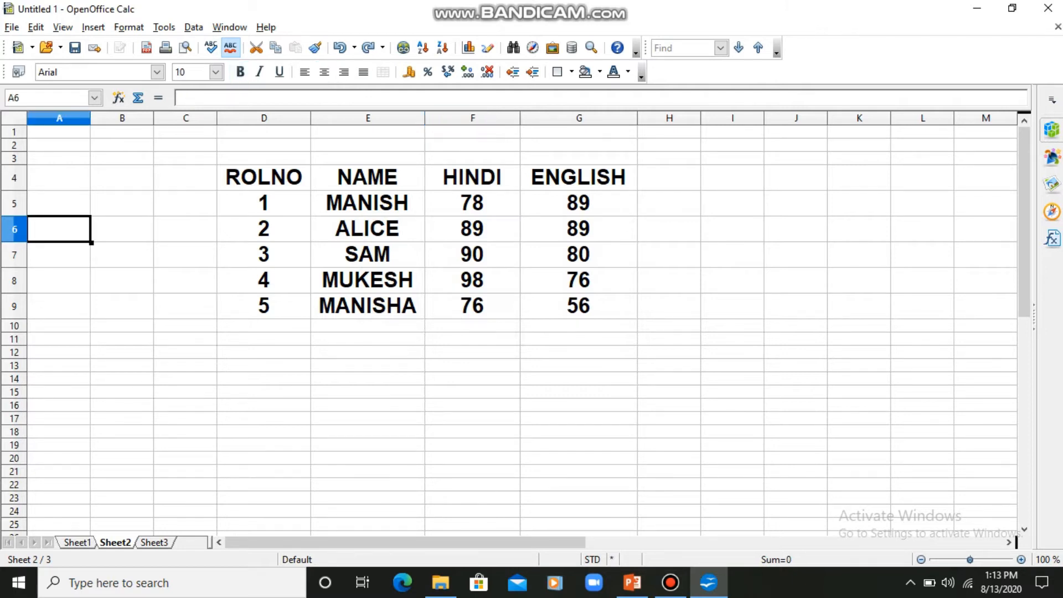
key("alt+i")
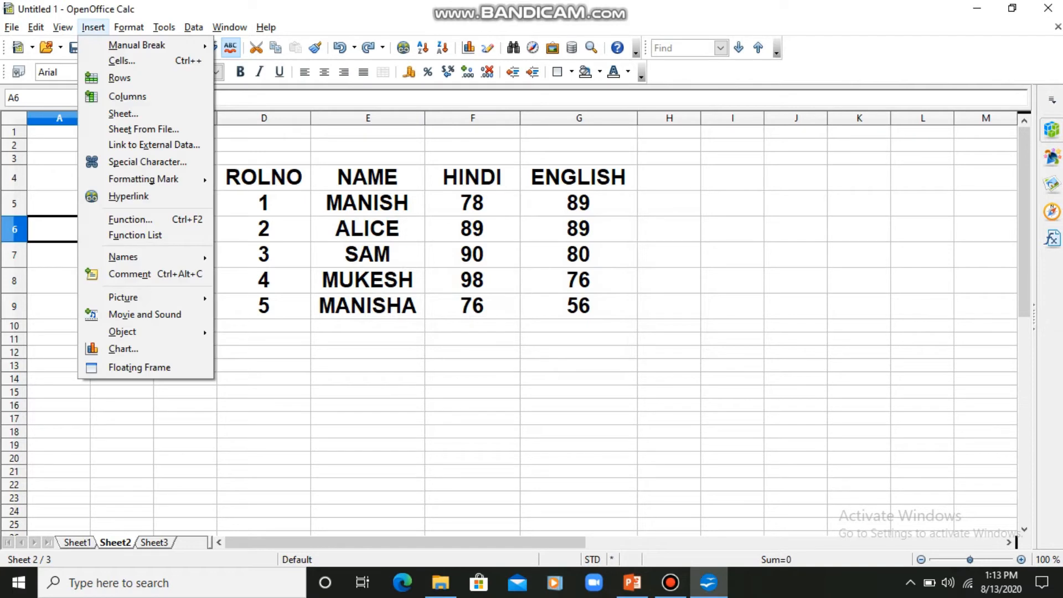
key("Down")
key("Down")
key("Down")
key("Escape")
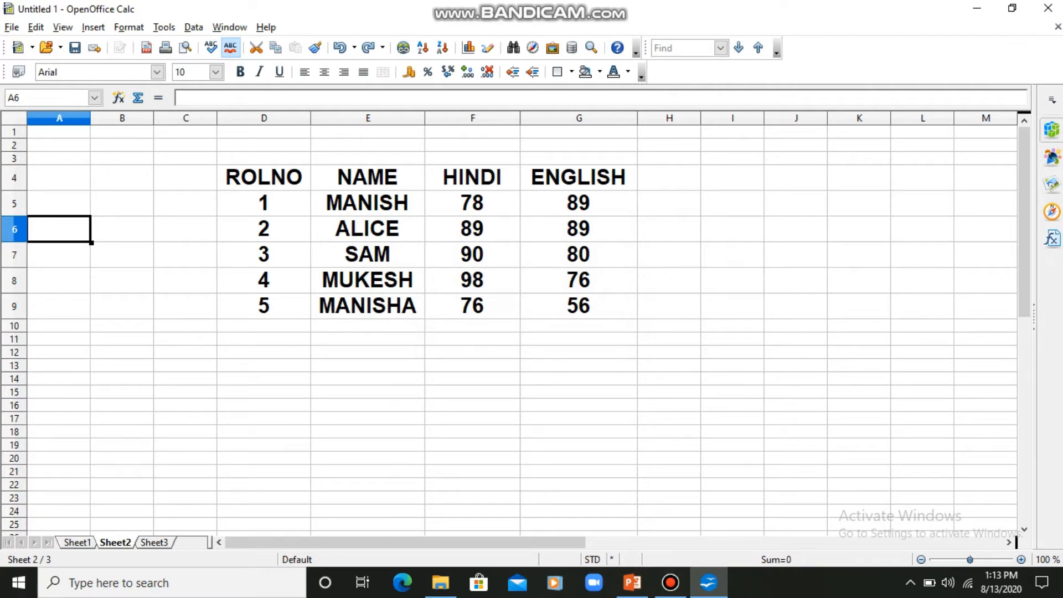
left_click(93, 27)
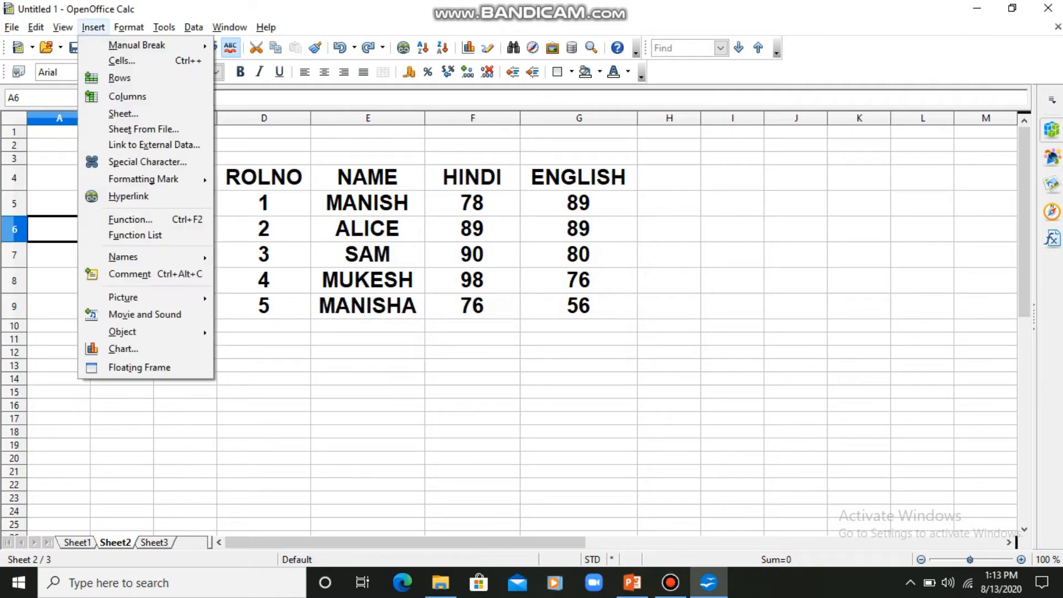
key("Return")
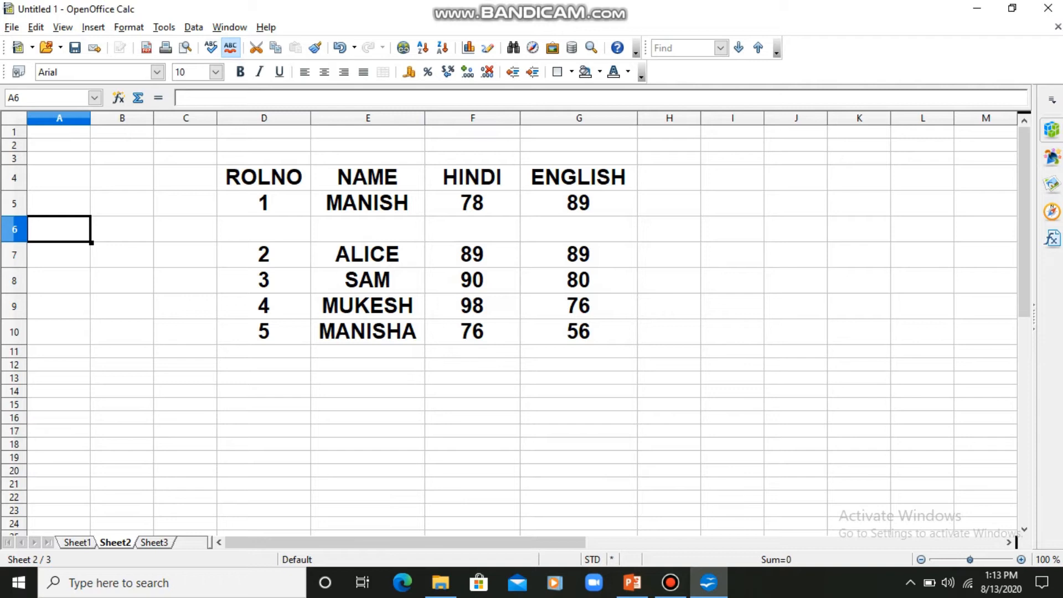
key("ctrl+z")
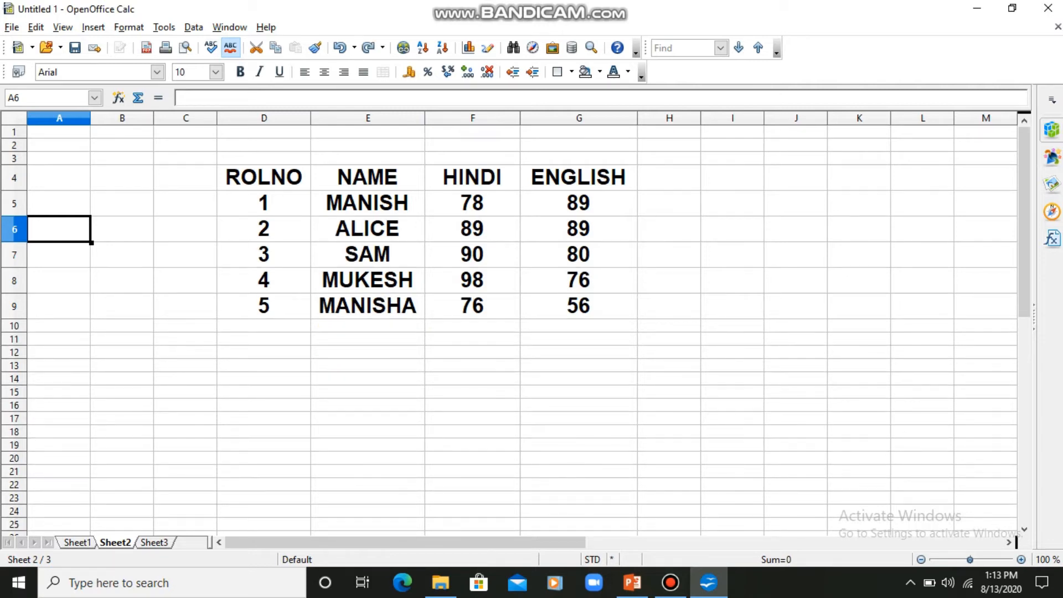
Step: Insert a blank column before the HINDI column F, undo it, and select the empty cell G14
left_click(472, 118)
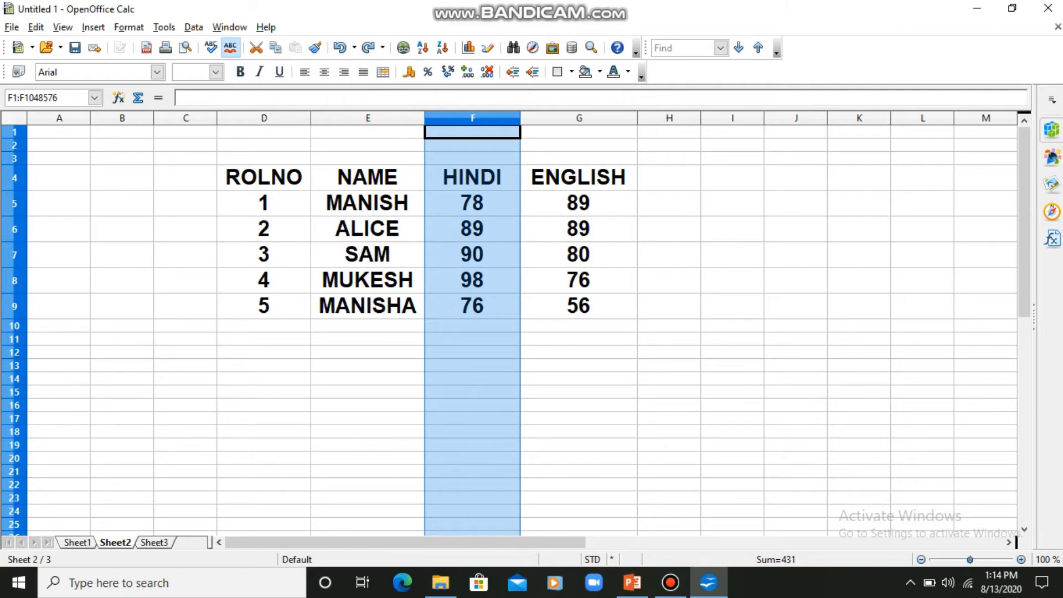
left_click(93, 27)
left_click(127, 96)
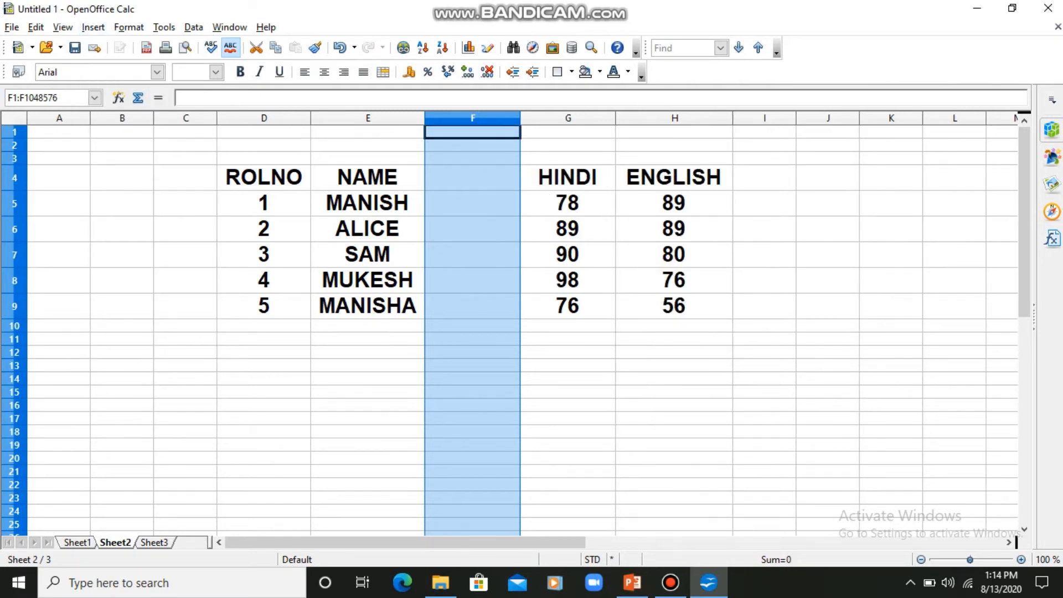
key("ctrl+z")
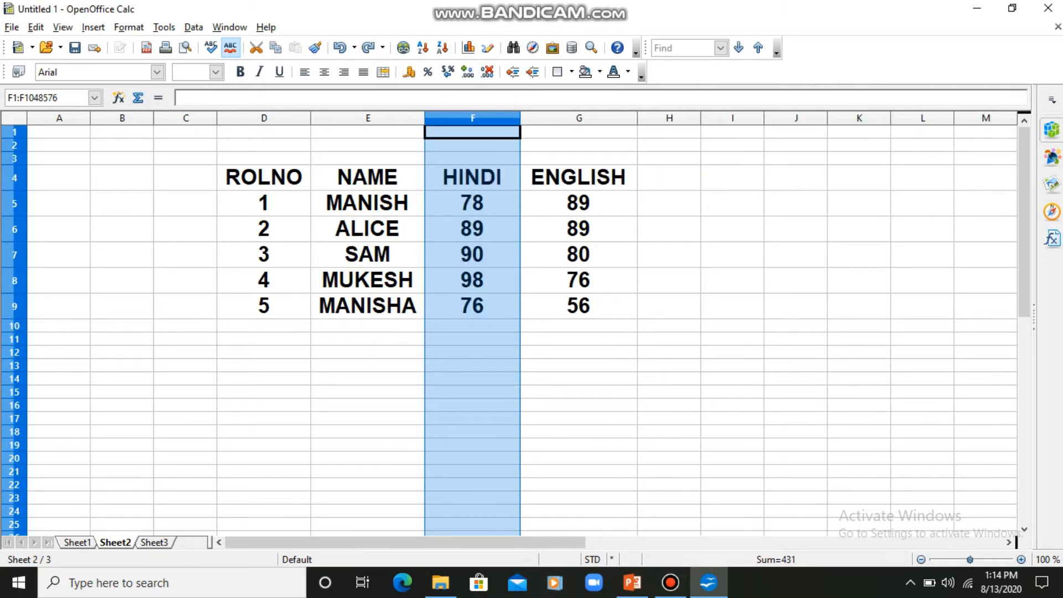
left_click(578, 378)
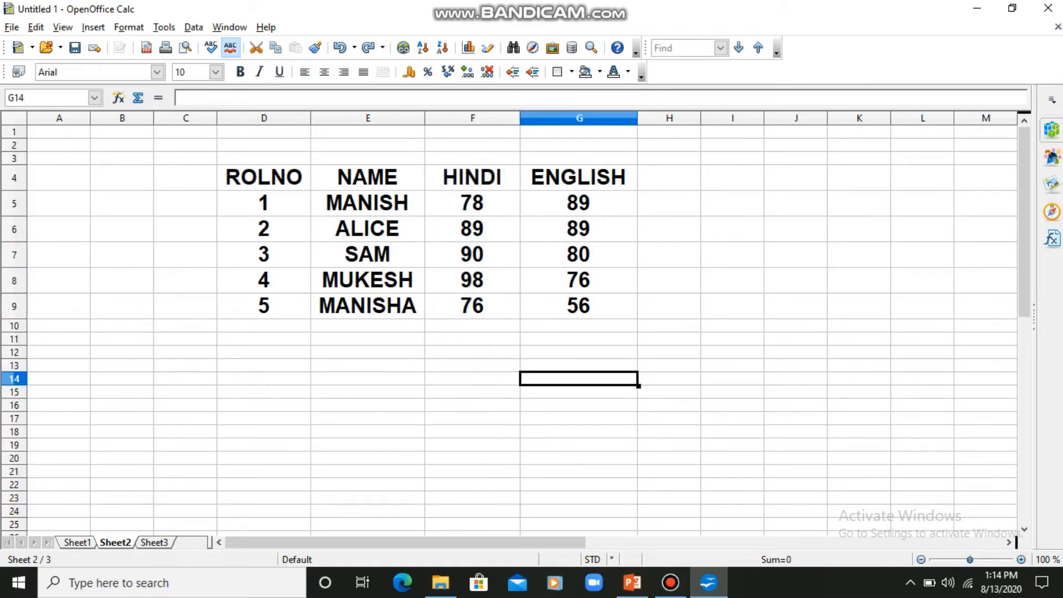
Step: Delete the three empty rows 1 to 3 above the marks table
left_click_drag(14, 132, 14, 158)
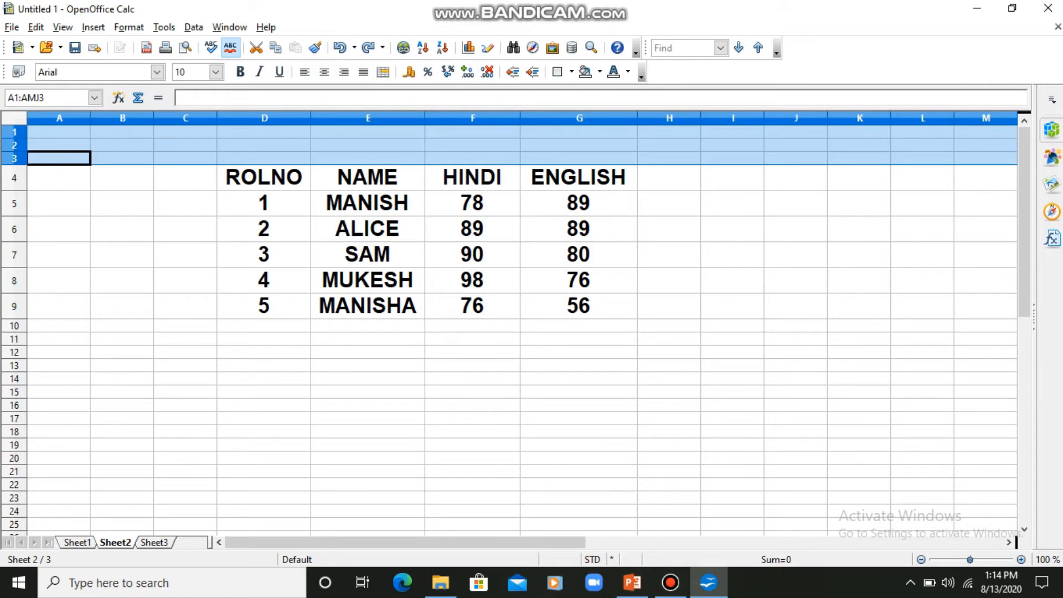
right_click(17, 141)
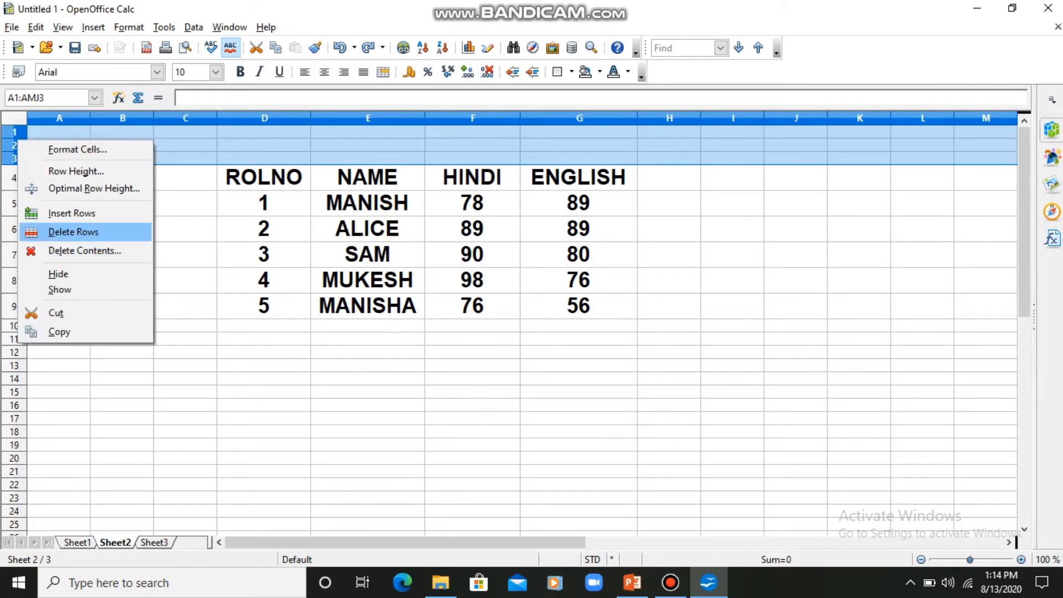
left_click(73, 231)
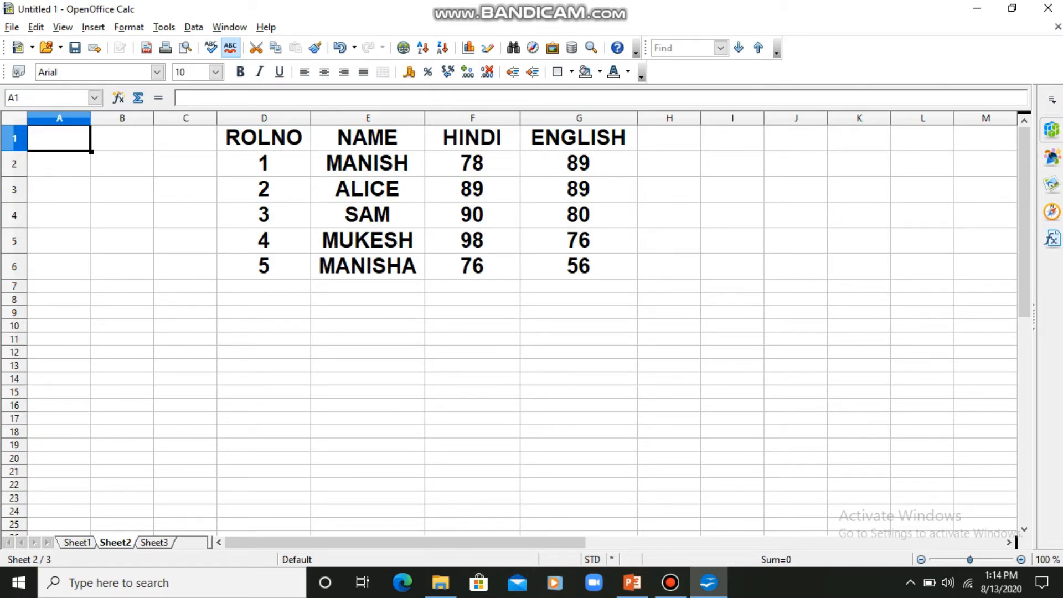
Step: Delete the empty columns H to K beside the ENGLISH column
left_click_drag(859, 118, 669, 117)
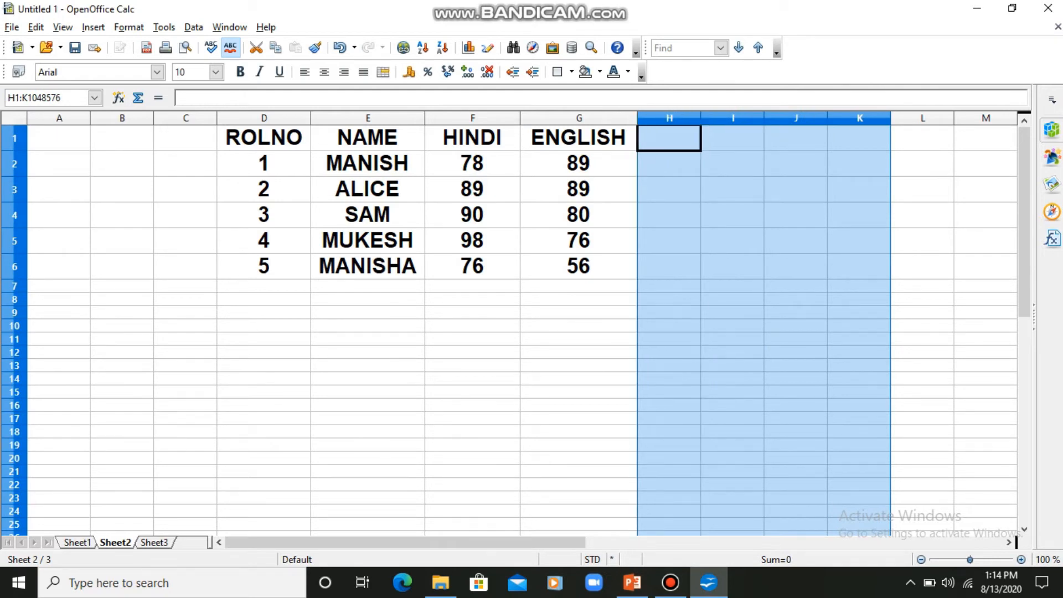
right_click(715, 115)
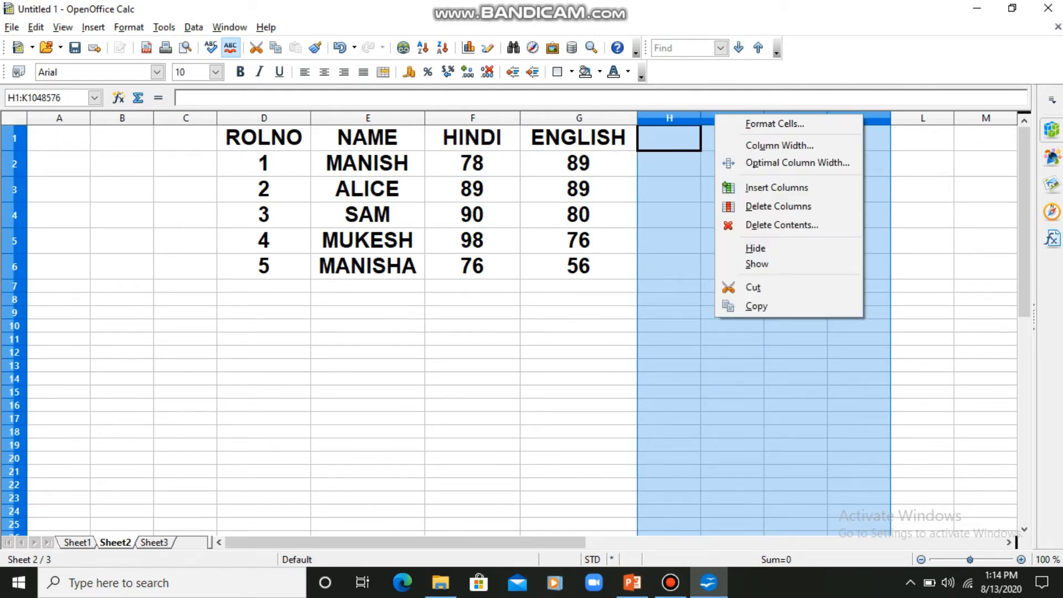
left_click(777, 205)
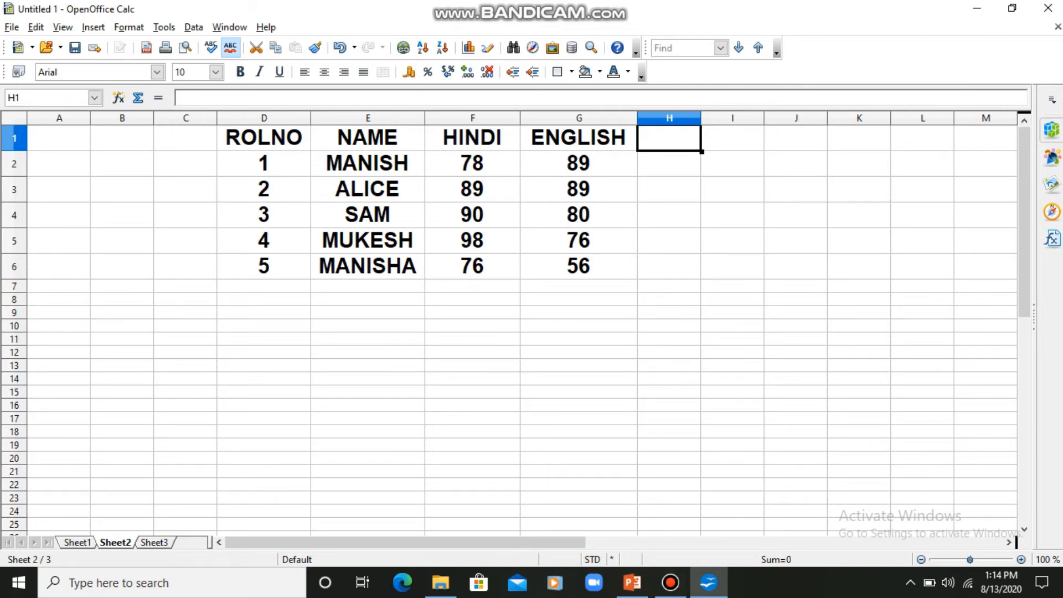
Step: Insert three blank rows above row 3 using rows 3 to 5 as the selection, and undo the insertion
left_click_drag(13, 189, 14, 241)
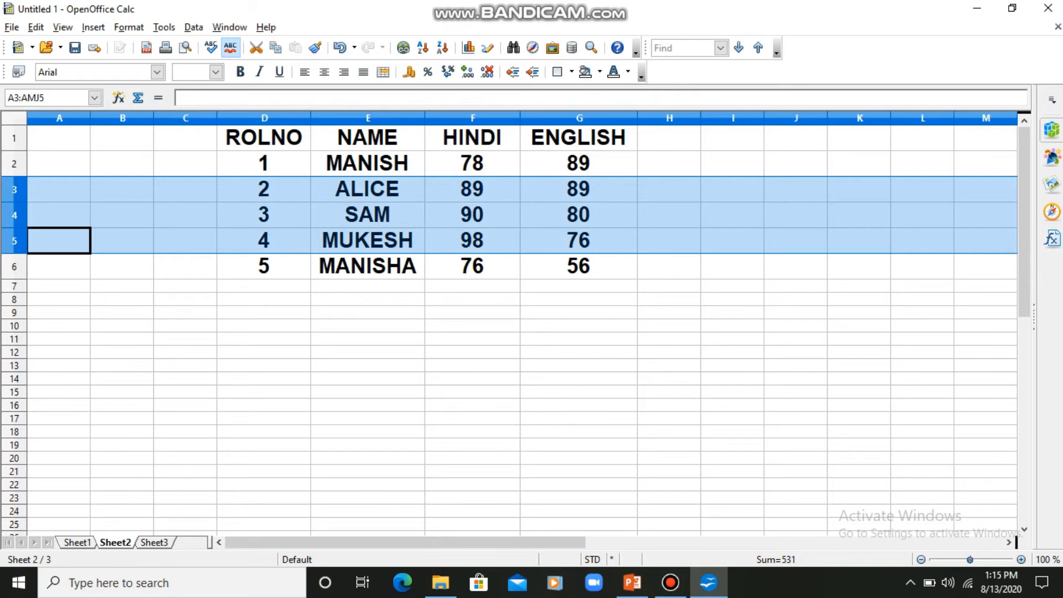
right_click(15, 203)
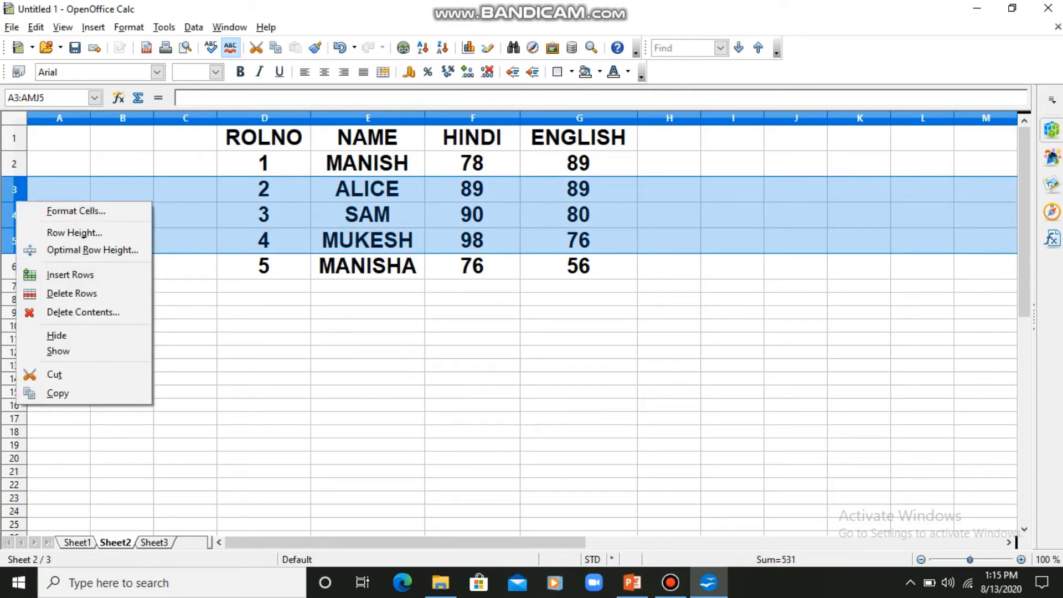
left_click(70, 274)
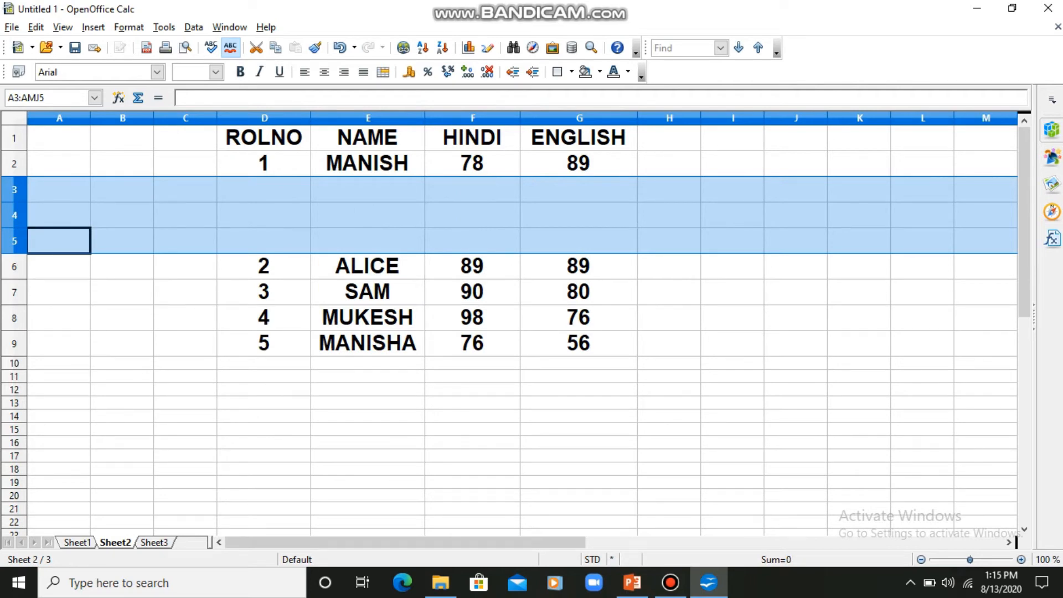
key("ctrl+z")
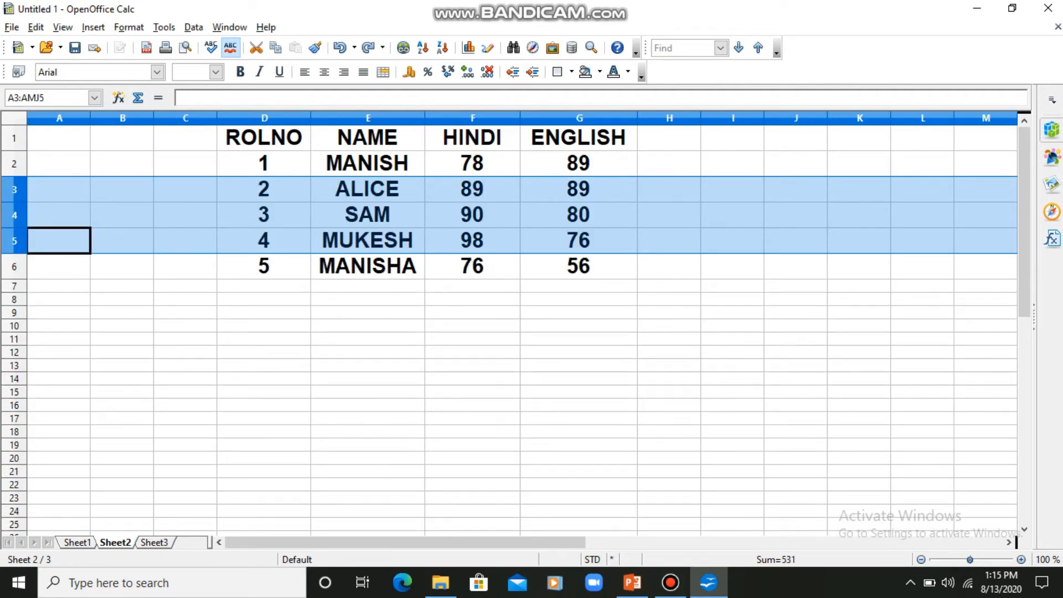
Step: Insert two blank columns before the HINDI column using columns F and G as the selection, and undo the insertion
left_click(669, 164)
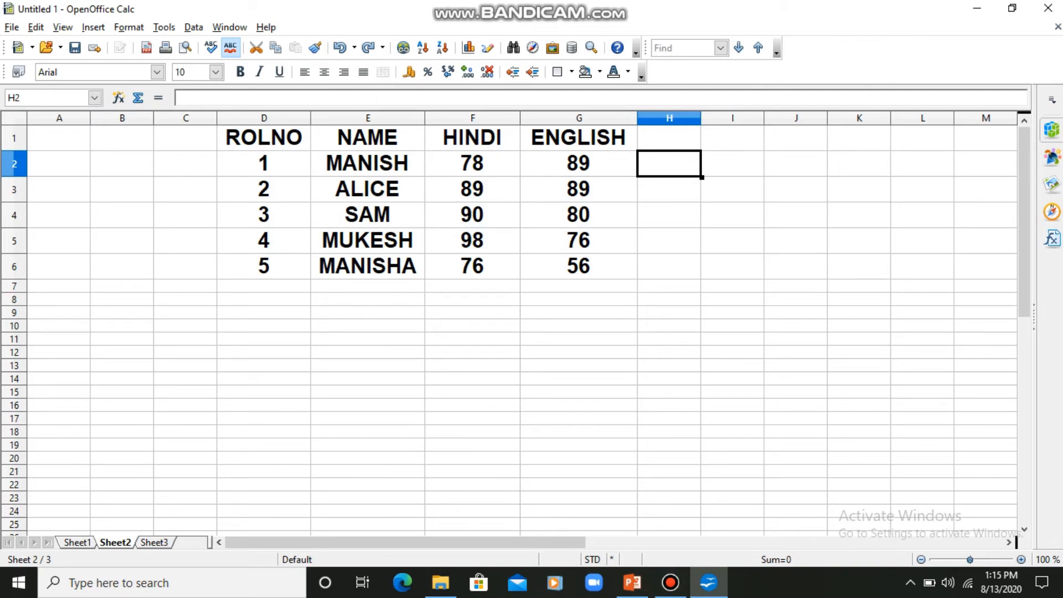
left_click(579, 118)
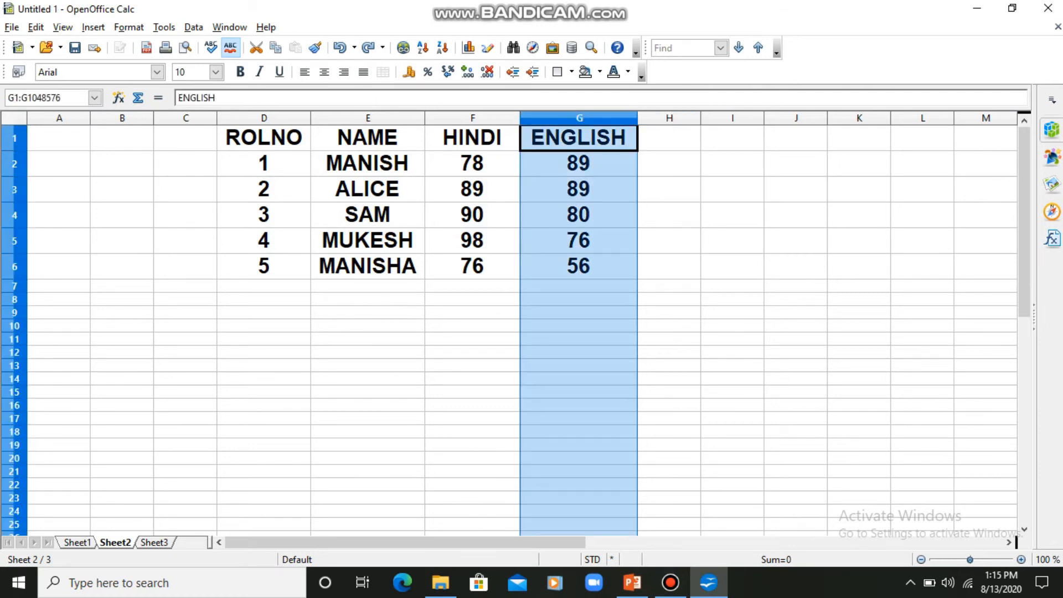
left_click_drag(579, 118, 472, 118)
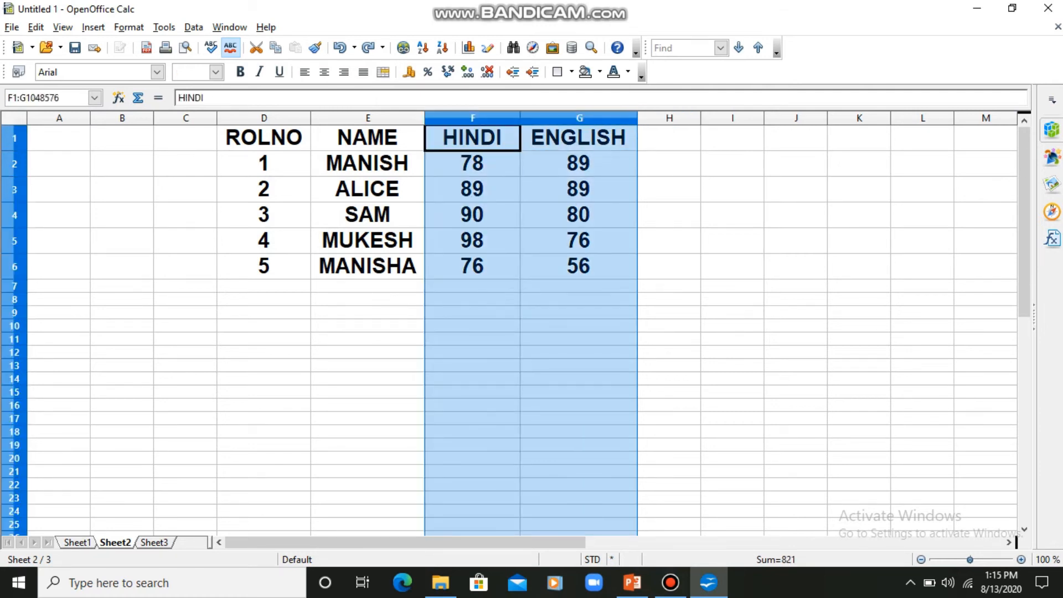
right_click(468, 117)
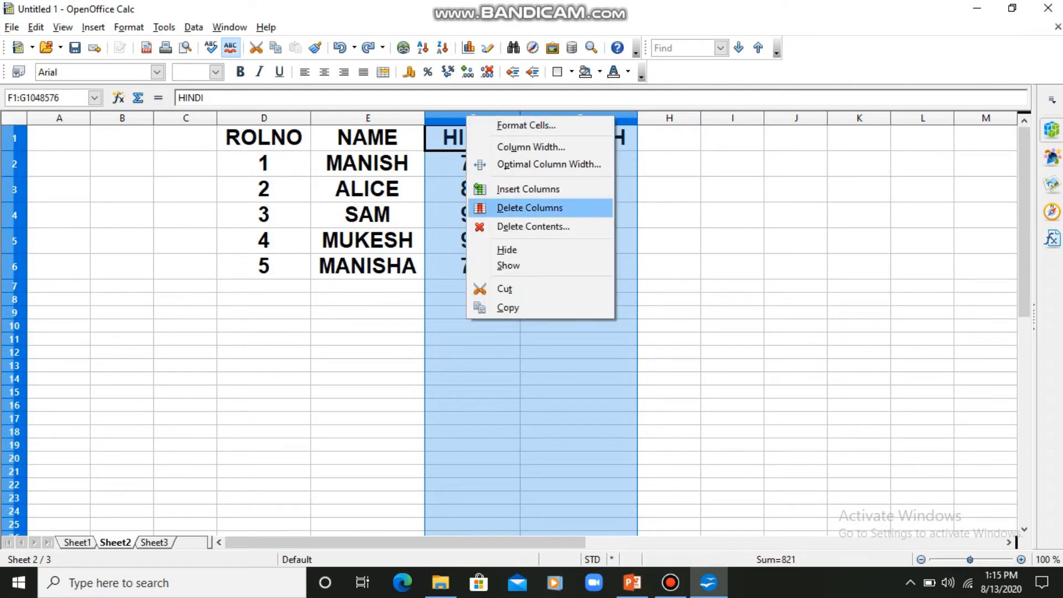
left_click(528, 188)
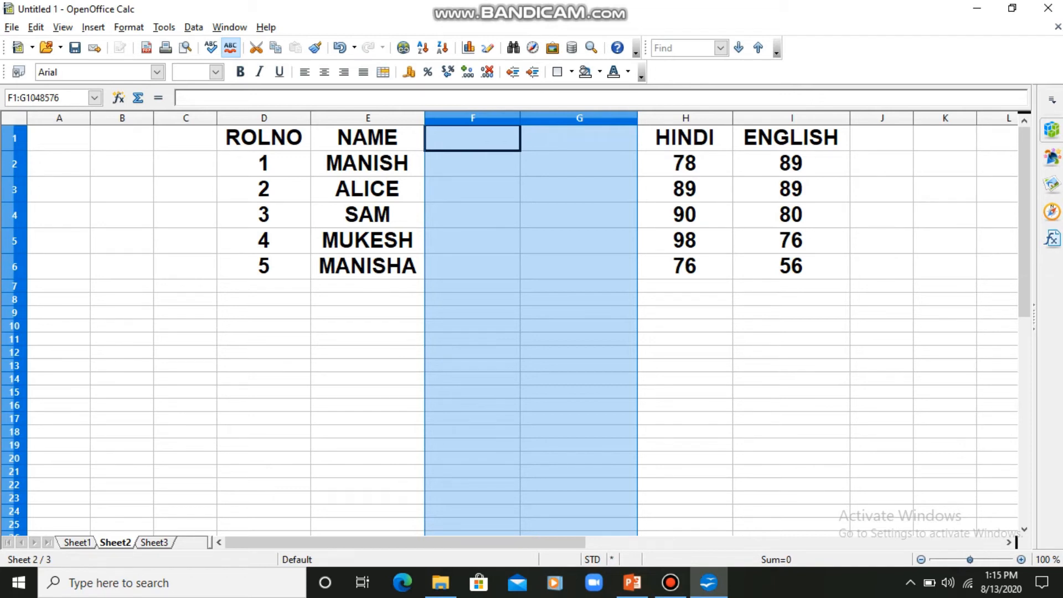
left_click(473, 138)
left_click(578, 138)
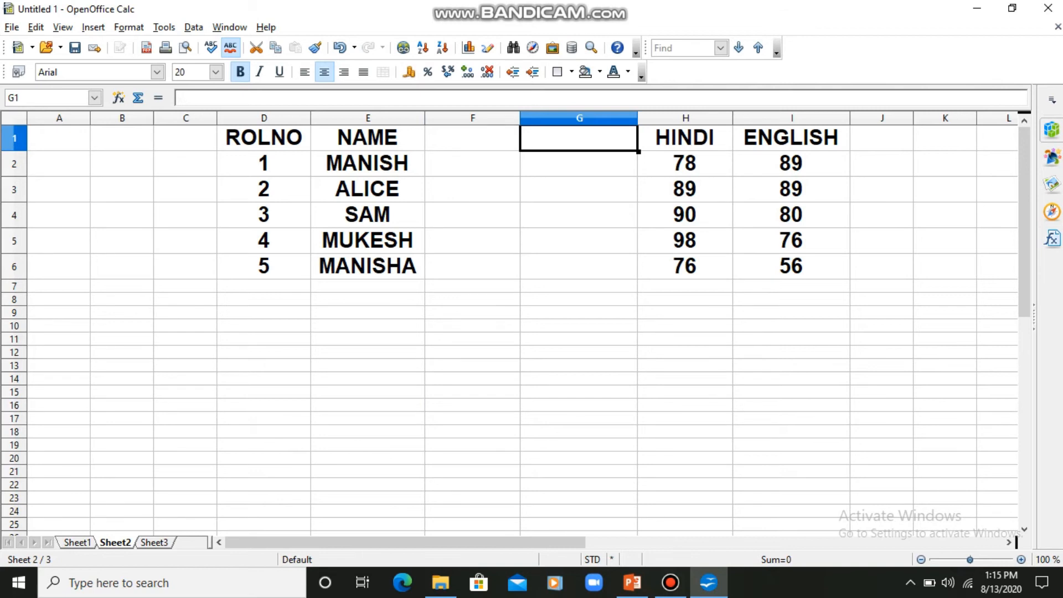
key("ctrl+z")
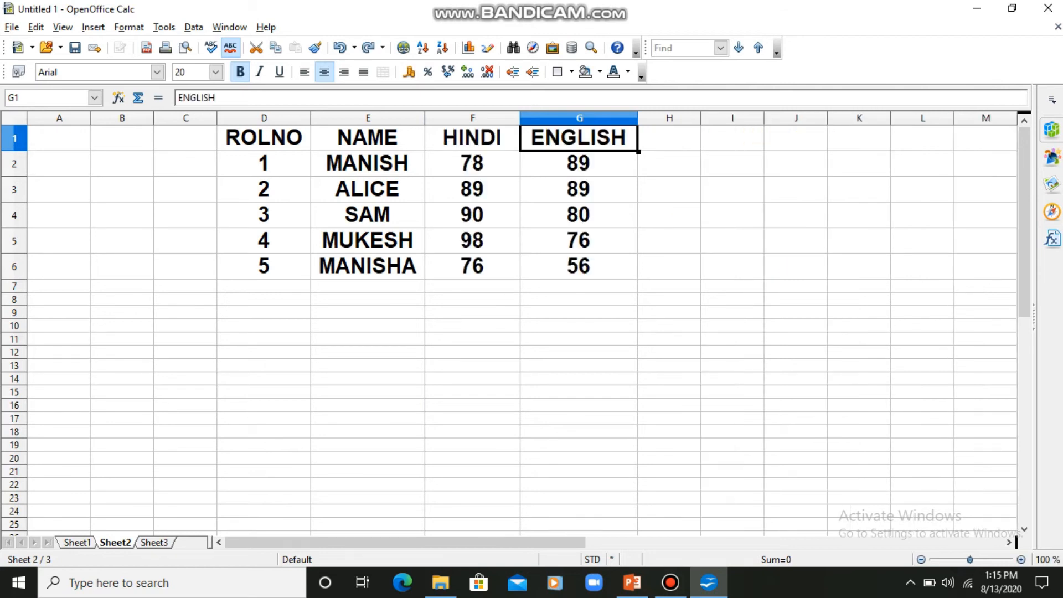
Step: Switch to PowerPoint to check the topic list on slide 2, and return to the Calc spreadsheet
left_click(632, 582)
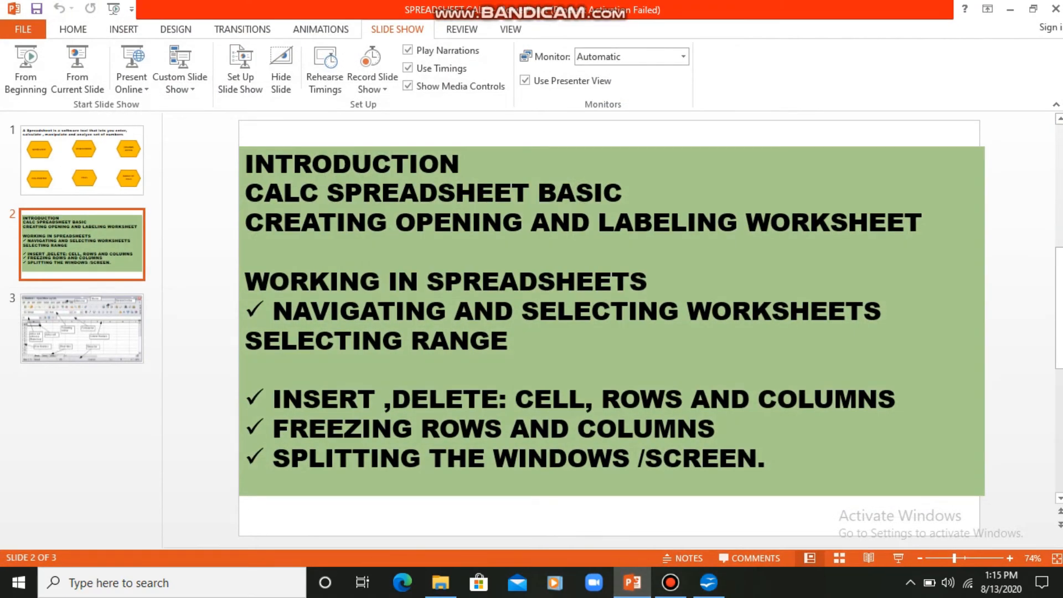
left_click(708, 582)
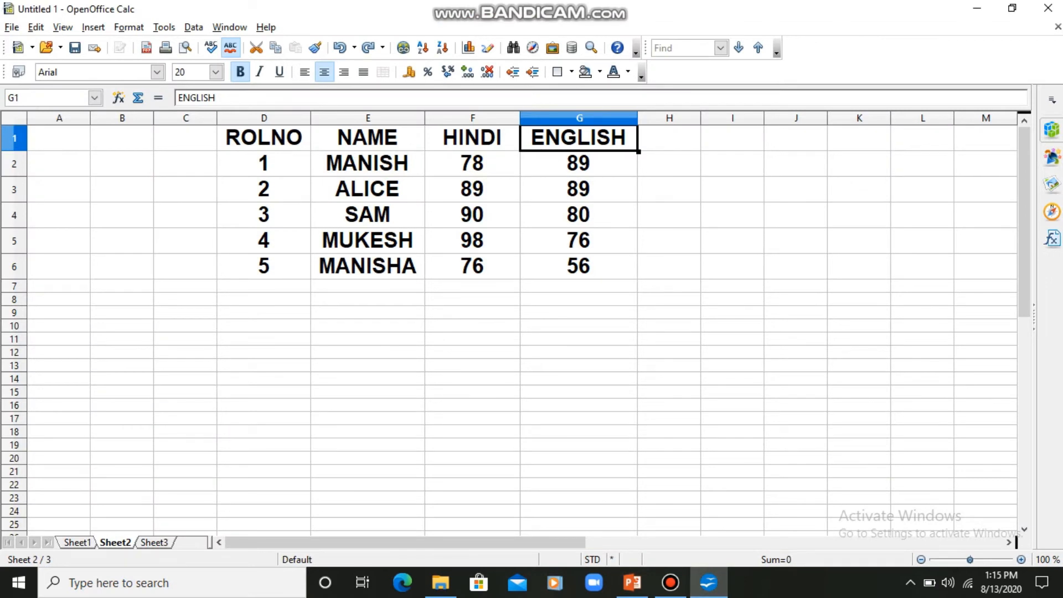
Step: Examine how the unfrozen table headings behave when moving across to column V and down to row 43, and return to the table
key("Right")
key("Right")
key("Right")
key("Right")
key("Right")
key("Right")
key("Right")
key("Right")
key("Right")
key("Right")
key("Right")
key("Right")
key("Right")
key("Right")
key("Right")
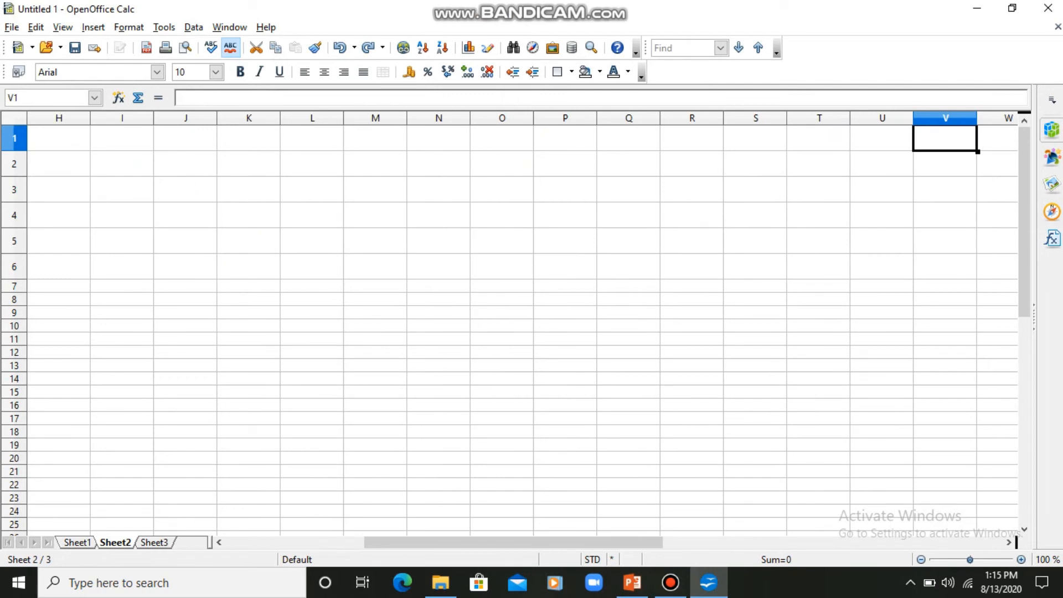
key("Left")
key("Left")
key("Left")
key("Left")
key("Left")
key("Left")
key("Left")
key("Left")
key("Left")
key("Left")
key("Left")
key("Left")
key("Left")
key("Left")
key("Left")
key("Left")
key("Left")
key("Down")
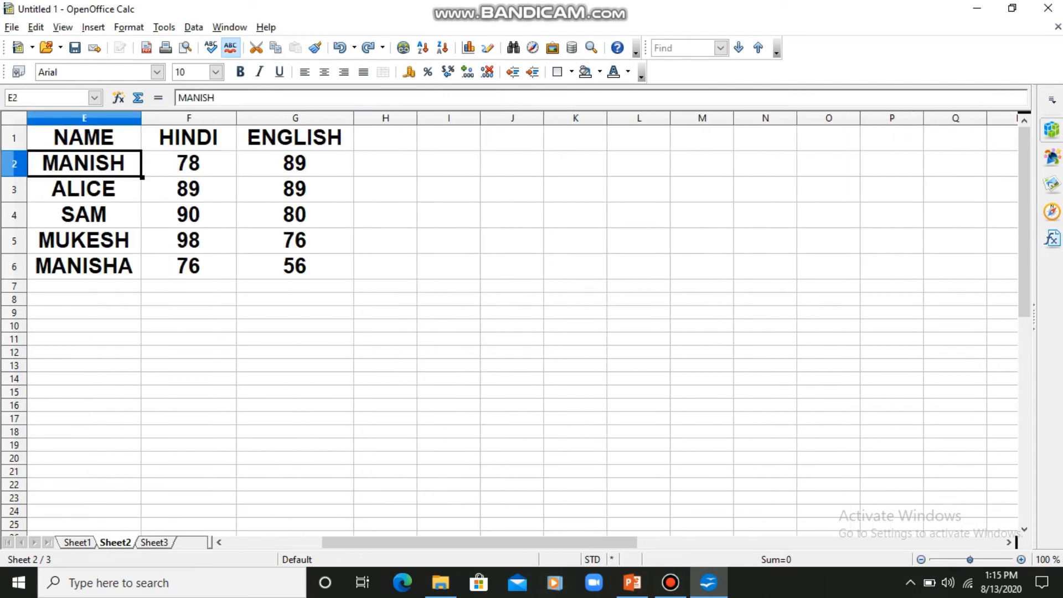
key("Down")
key("Down")
key("Down")
key("Down")
key("Down")
key("Down")
key("Down")
key("Down")
key("Down")
key("Down")
key("Down")
key("Down")
key("Down")
key("Down")
key("Down")
key("Down")
key("Down")
key("Down")
key("Down")
key("Down")
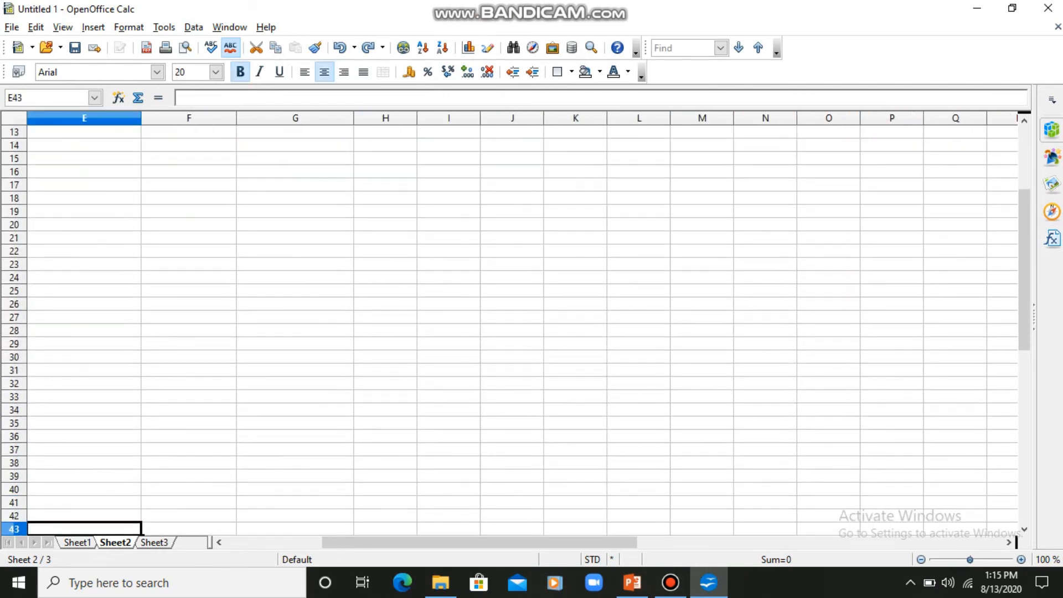
left_click_drag(480, 542, 382, 542)
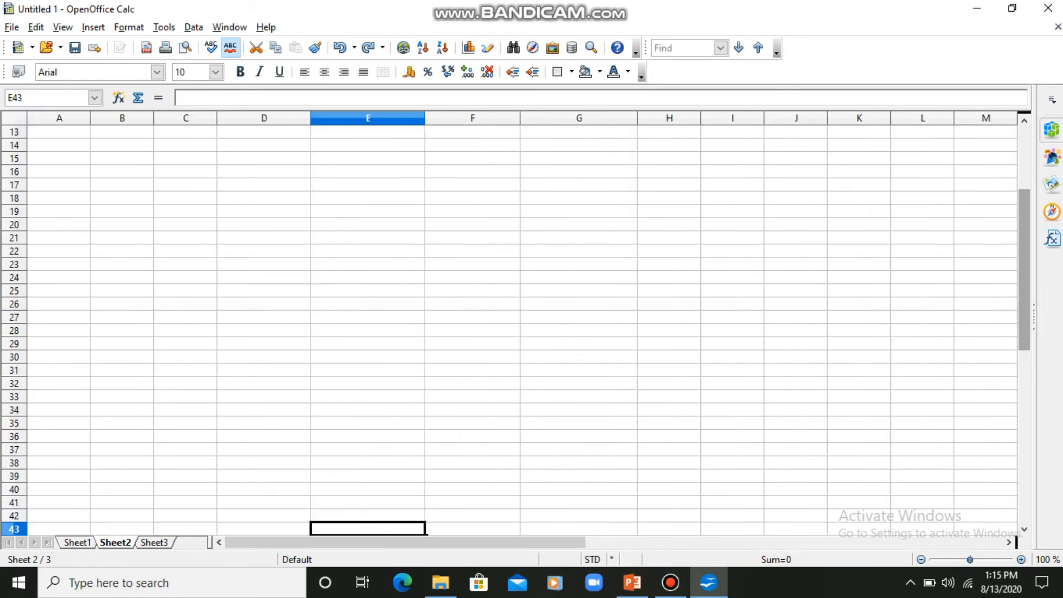
left_click_drag(1024, 270, 1024, 206)
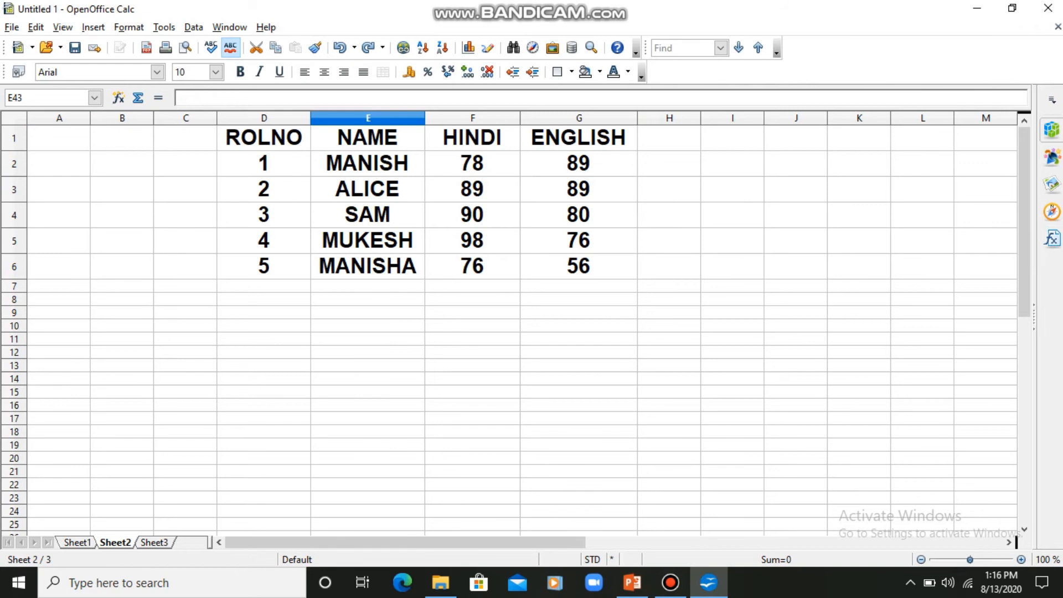
Step: Freeze row 1 and columns A and B of the marks sheet at cell C2
left_click(185, 164)
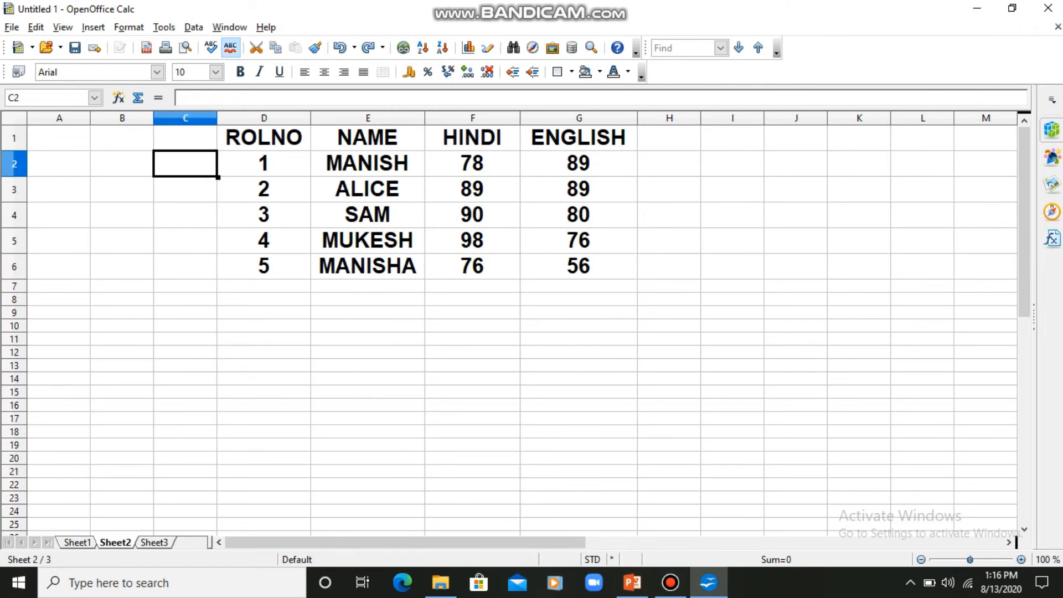
key("alt+w")
key("Down")
key("Down")
key("Down")
key("Down")
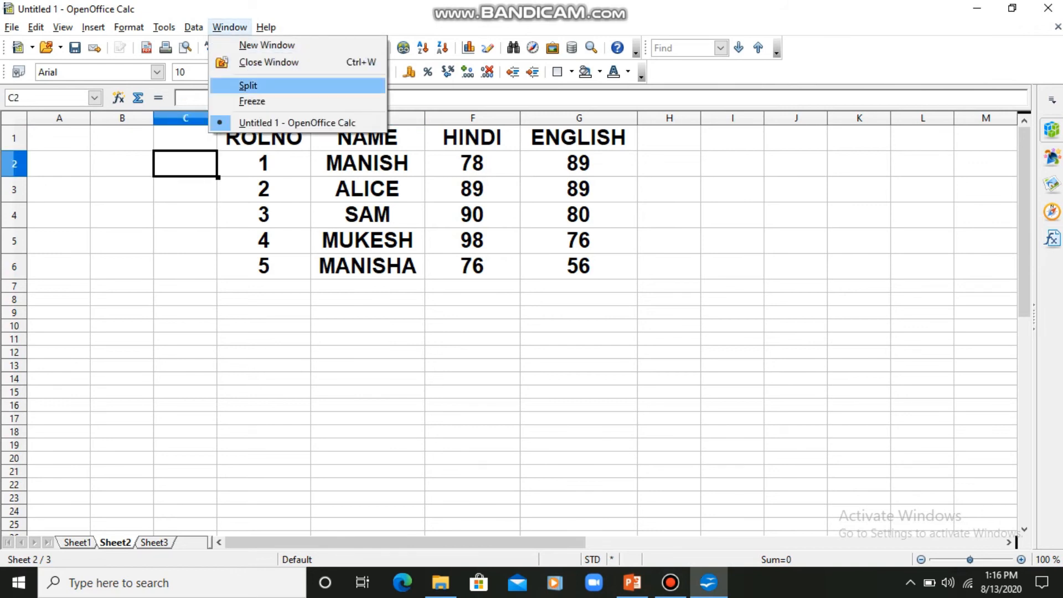
key("Return")
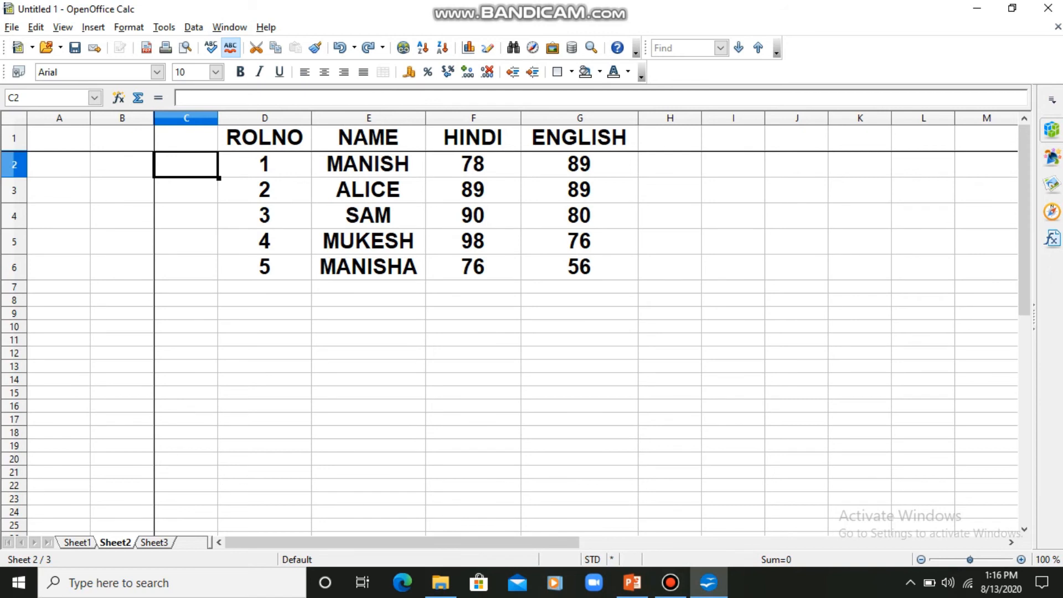
Step: Examine how the frozen heading row behaves when moving down column C to row 82, and return to cell C1
key("Down")
key("Down")
key("Down")
key("Down")
key("Down")
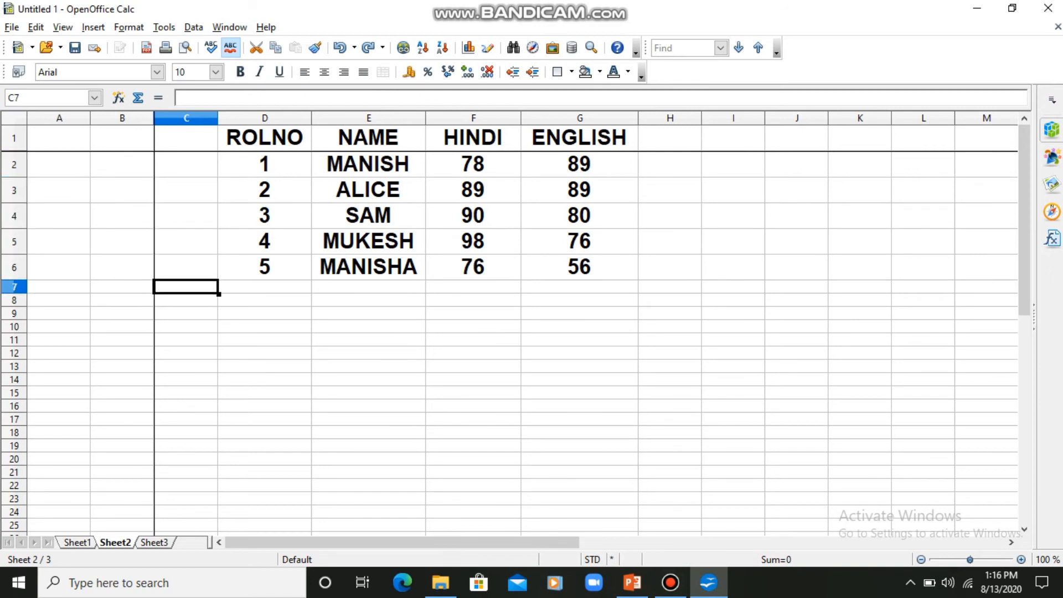
key("Down")
key("Down")
key("Down")
key("Down")
key("Down")
key("Down")
key("Down")
key("Down")
key("Down")
key("Down")
key("Down")
key("Down")
key("Down")
key("Down")
key("Down")
key("Down")
key("Down")
key("Down")
key("Down")
key("Down")
key("Down")
key("Down")
key("Down")
key("Down")
key("Down")
key("Down")
key("Down")
key("Down")
key("Down")
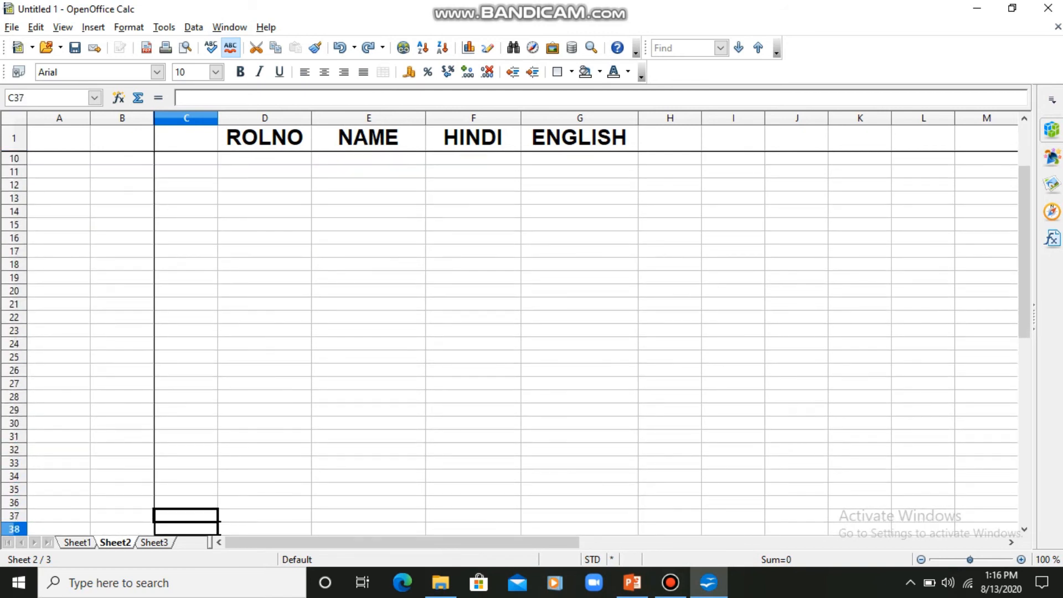
key("Down")
key("Down")
key("Down")
key("Down")
key("Down")
key("Down")
key("Down")
key("Down")
key("Down")
key("Down")
key("Down")
key("Down")
key("Down")
key("Down")
key("Down")
key("Down")
key("Down")
key("Down")
key("Down")
key("Down")
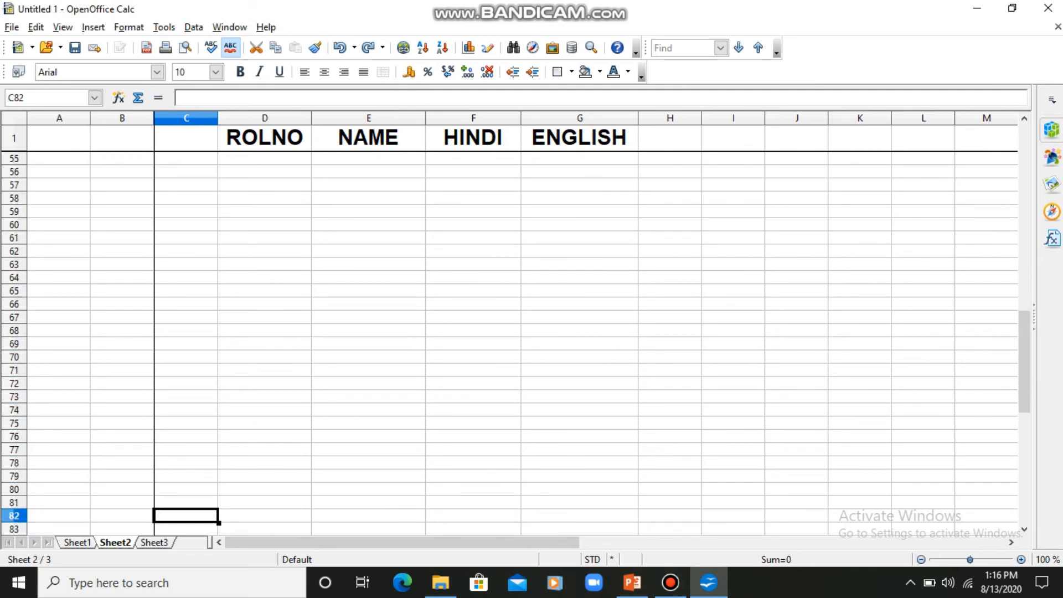
key("Up")
key("Up")
key("Up")
key("Up")
key("Up")
key("Up")
key("Up")
key("Up")
key("Up")
key("Up")
key("Up")
key("Up")
key("Up")
key("Up")
key("Up")
key("Up")
key("Up")
key("Up")
key("Up")
key("Up")
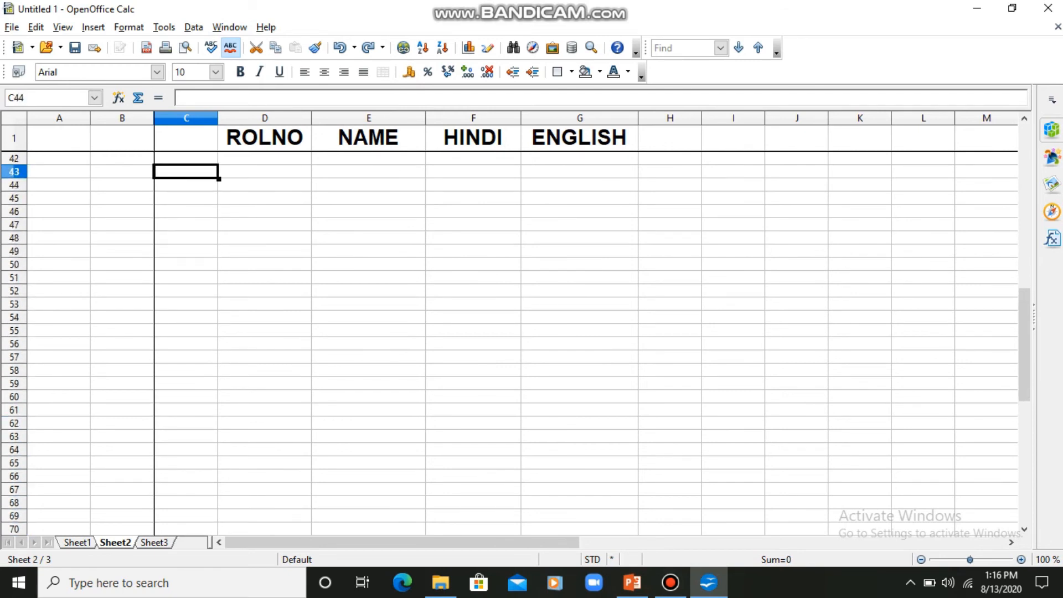
key("Up")
key("Up")
key("Up")
key("Up")
key("Up")
key("Up")
key("Up")
key("Up")
key("Up")
key("Up")
key("Up")
key("Up")
key("Up")
key("Up")
key("Up")
key("Up")
key("Up")
key("Up")
key("Up")
key("Up")
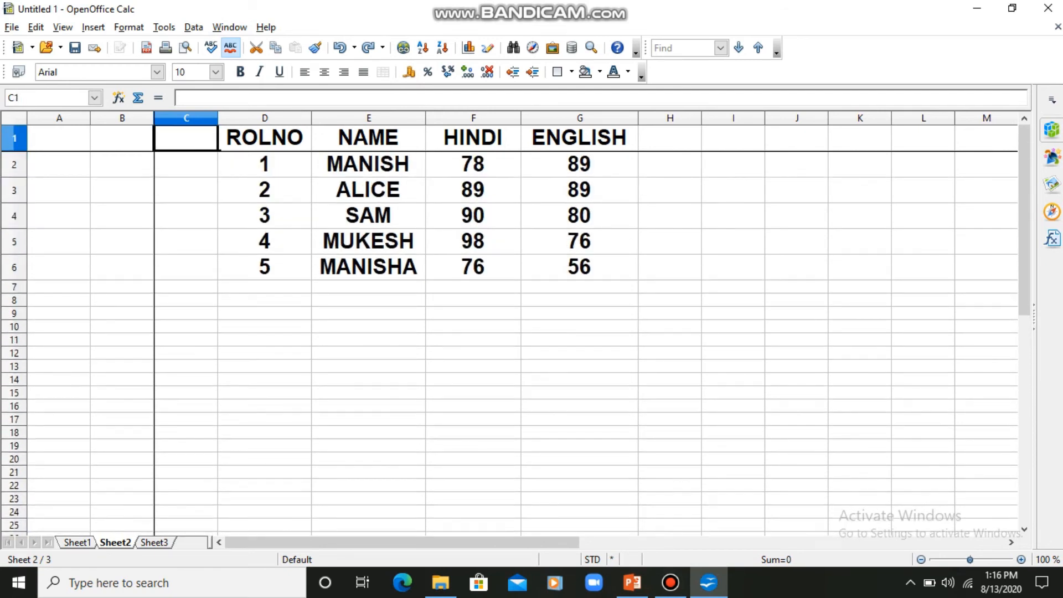
Step: Unfreeze row 1 and columns A and B of the marks sheet
key("alt+w")
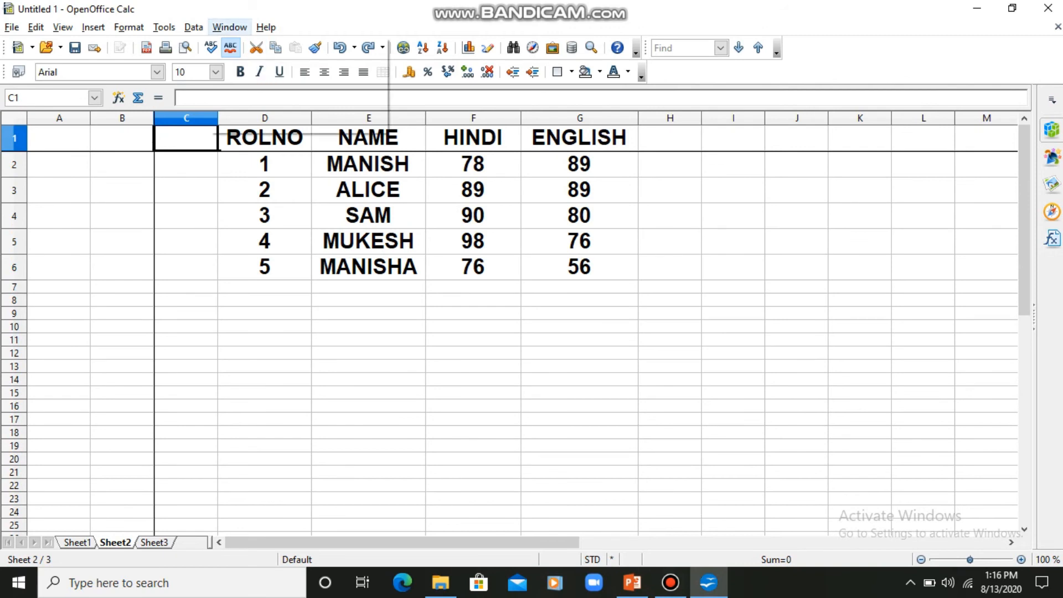
key("Down")
key("Down")
key("Down")
key("Return")
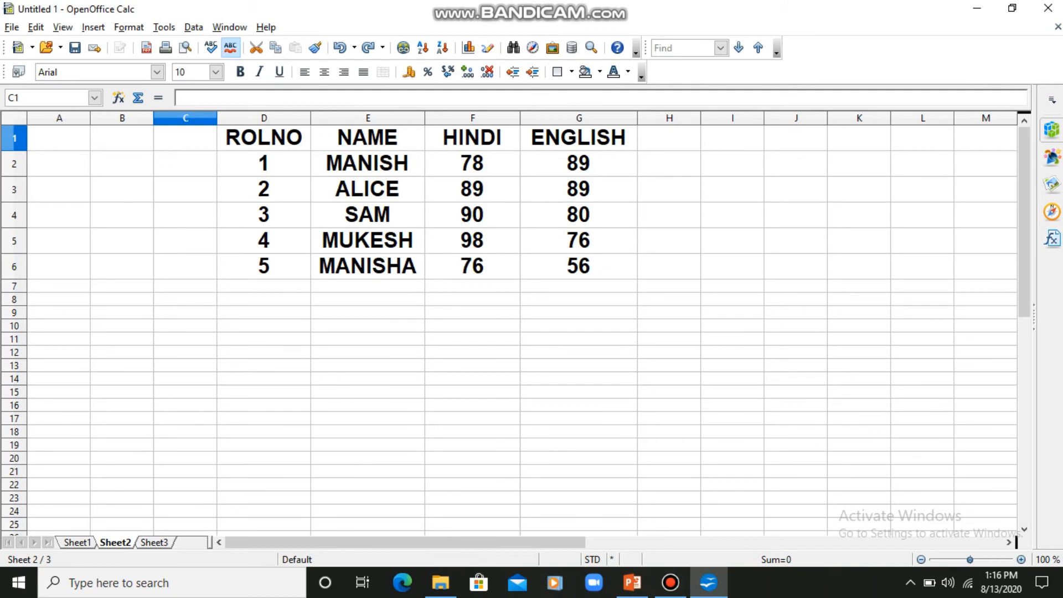
Step: Examine how the unfrozen marks table behaves when moving across row 1 to column U, and return to the HINDI heading
key("Right")
key("Right")
key("Right")
key("Right")
key("Right")
key("Right")
key("Right")
key("Right")
key("Right")
key("Right")
key("Right")
key("Right")
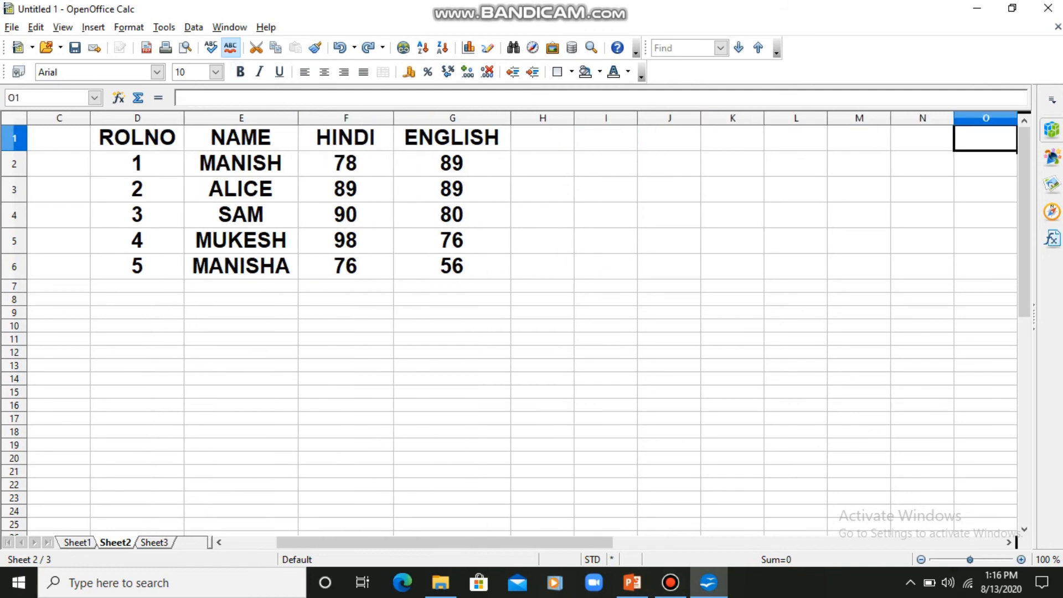
key("Right")
key("Right")
key("Right")
key("Right")
key("Right")
key("Right")
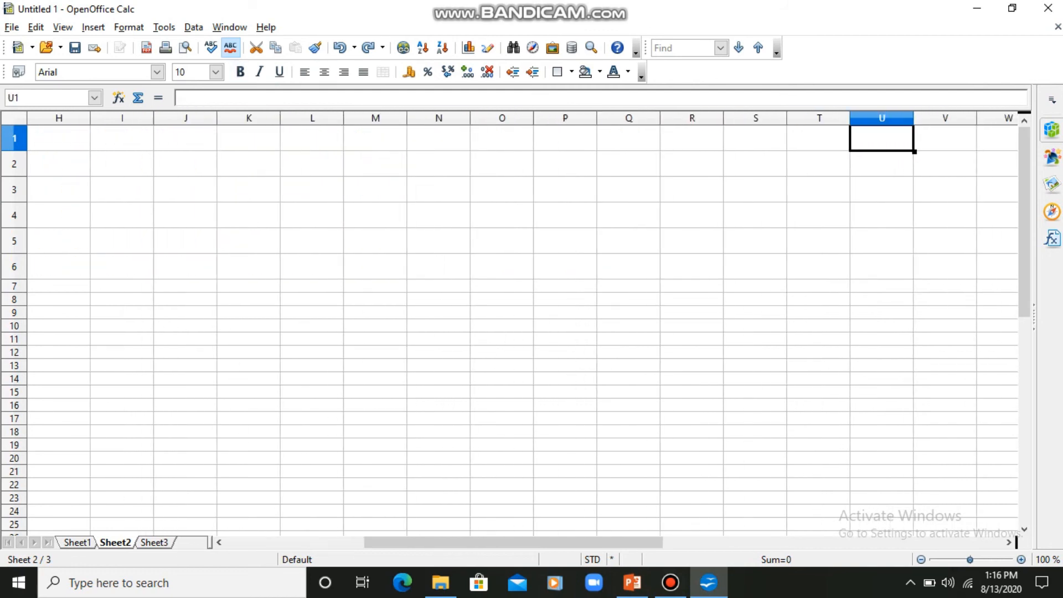
key("Left")
key("Left")
key("Left")
key("Left")
key("Left")
key("Left")
key("Left")
key("Left")
key("Left")
key("Left")
key("Left")
key("Left")
key("Left")
key("Left")
key("Left")
key("Left")
key("Left")
key("Left")
key("Right")
key("Right")
key("Right")
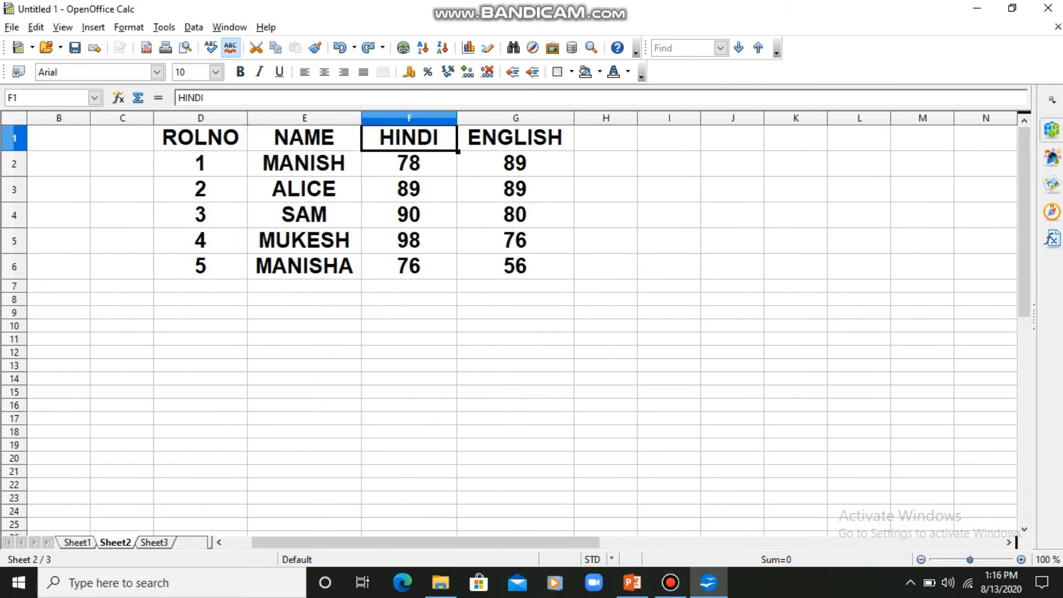
left_click(304, 163)
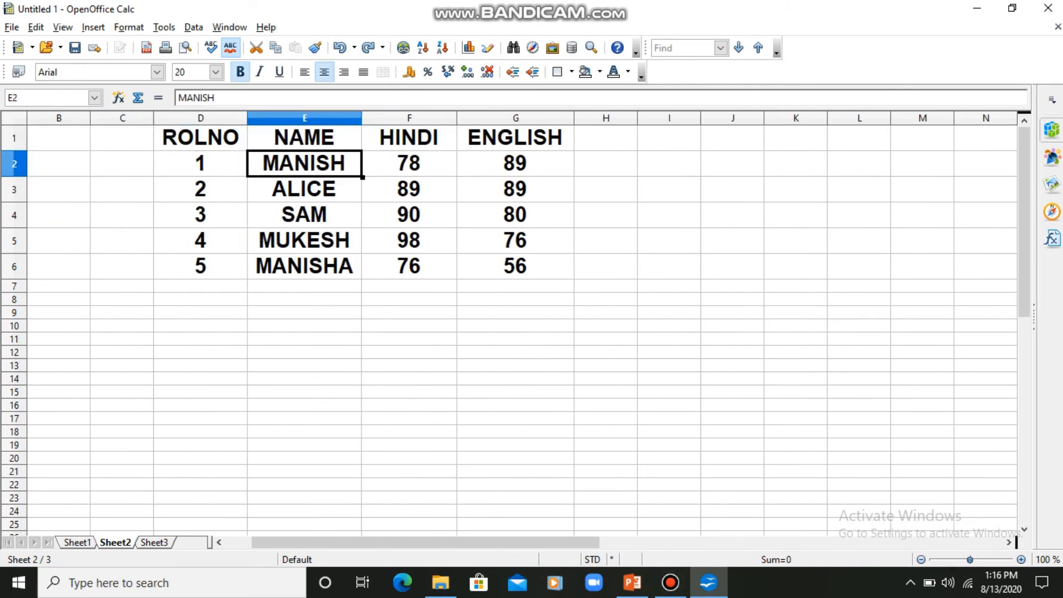
key("alt+w")
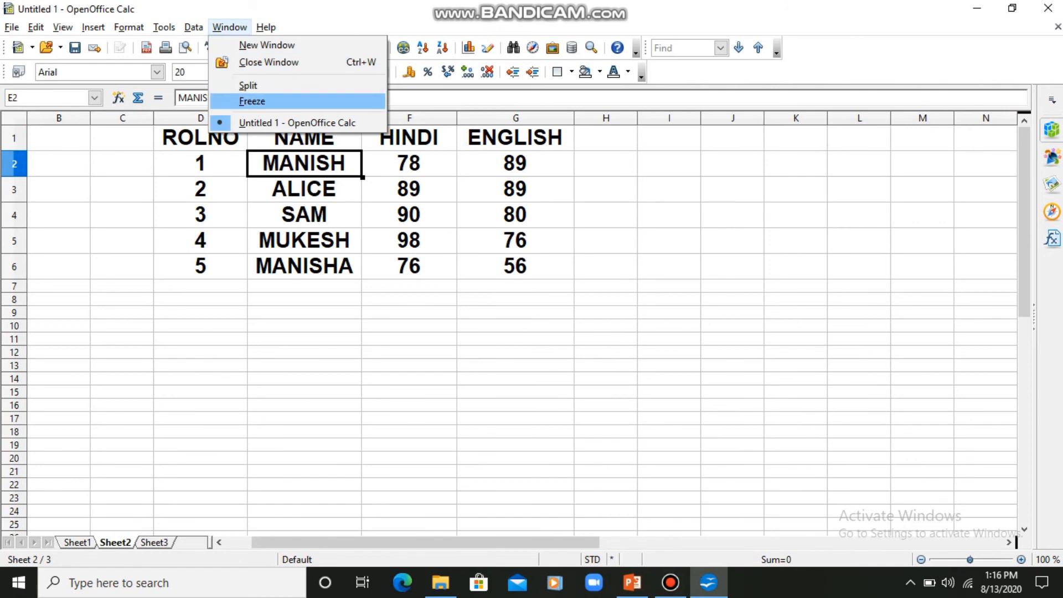
key("Escape")
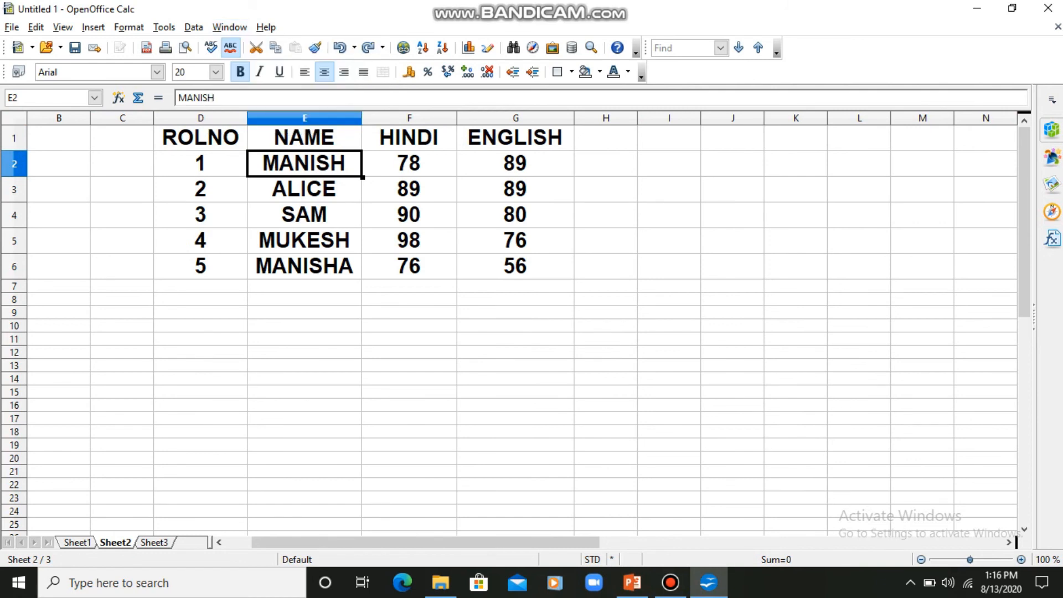
Step: Freeze the columns up to ROLNO, using the whole NAME column E as the selection
left_click(304, 117)
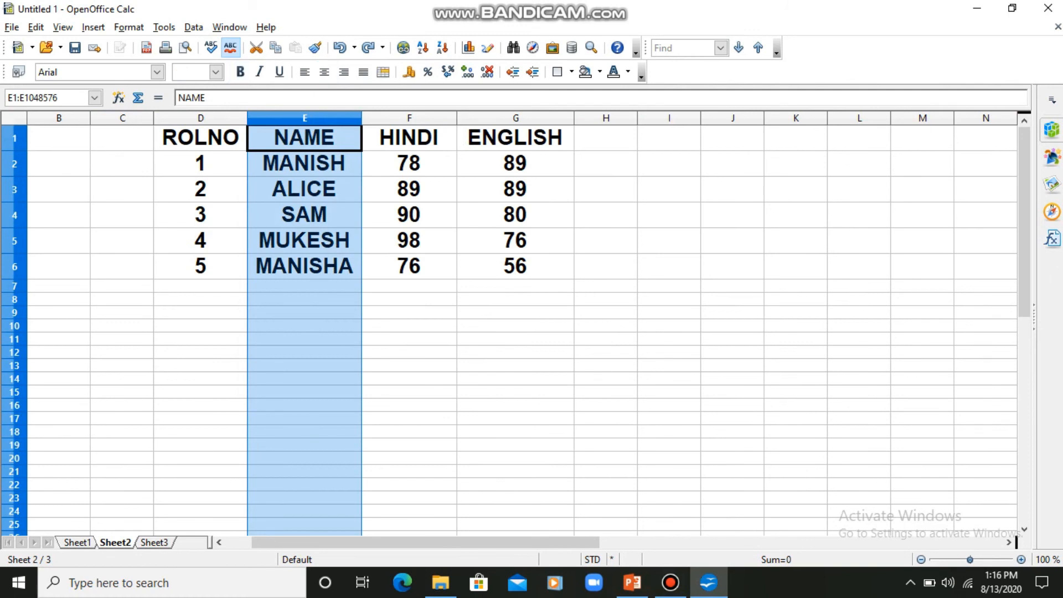
left_click(229, 27)
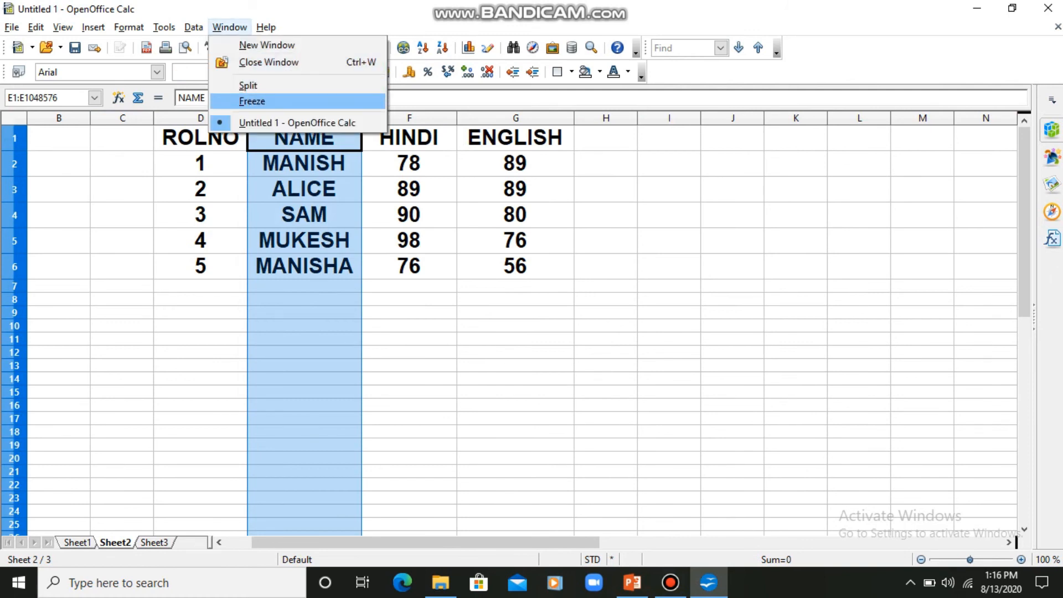
left_click(252, 101)
Step: Examine how the frozen ROLNO column behaves when moving across row 1 to column R
key("Right")
key("Right")
key("Right")
key("Right")
key("Right")
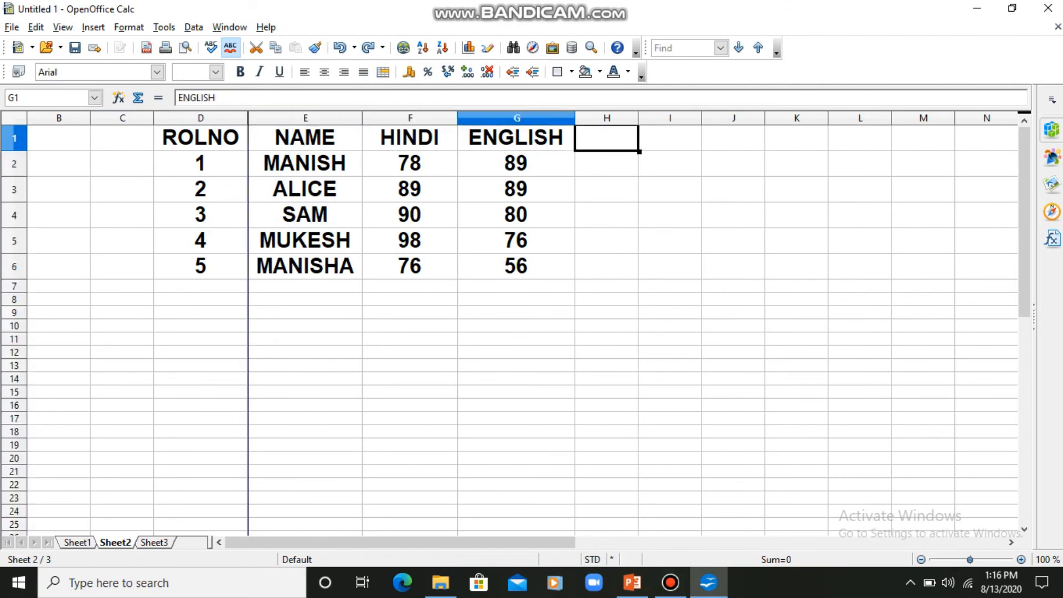
key("Right")
key("Right")
key("Right")
key("Right")
key("Right")
key("Right")
key("Right")
key("Right")
key("Right")
key("Right")
key("Right")
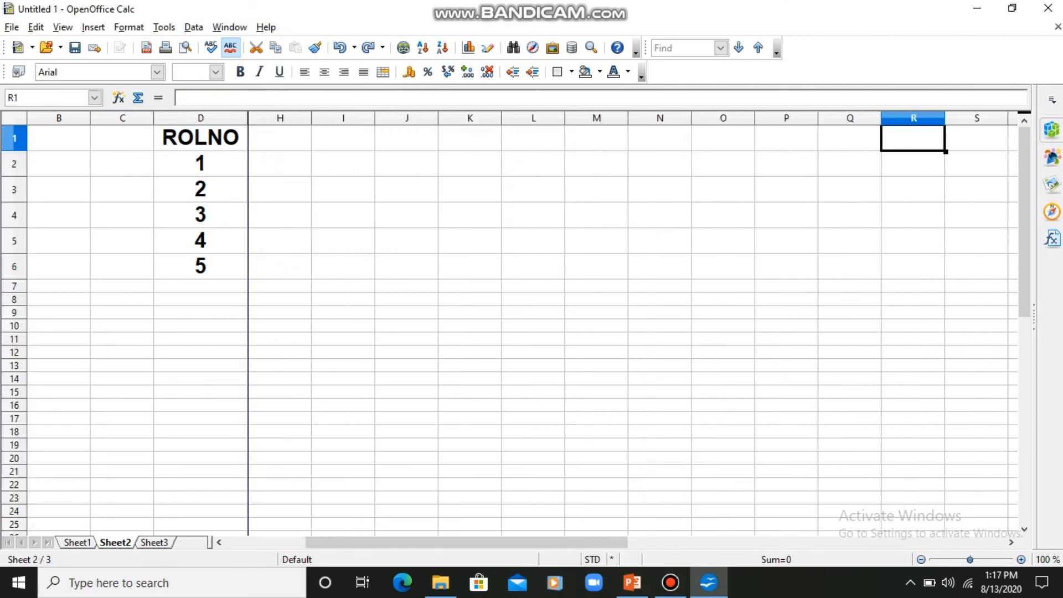
Step: Examine how the frozen ROLNO column behaves when moving across row 1 to column Z and back to the HINDI heading
key("Right")
key("Right")
key("Right")
key("Right")
key("Right")
key("Right")
key("Right")
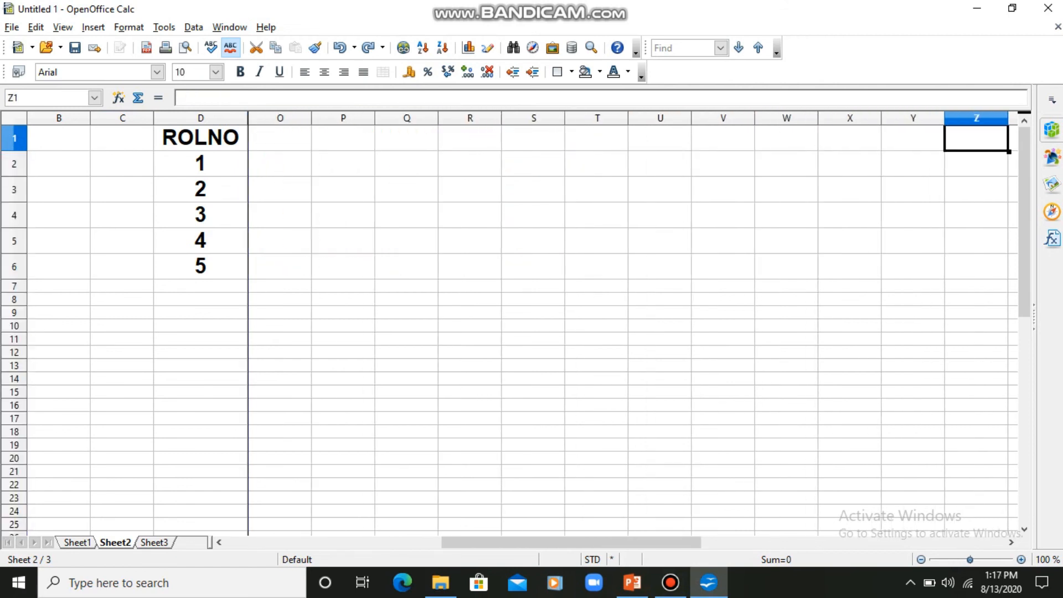
key("Left")
key("Left")
key("Left")
key("Left")
key("Left")
key("Left")
key("Left")
key("Left")
key("Left")
key("Left")
key("Left")
key("Left")
key("Left")
key("Left")
key("Left")
key("Left")
key("Left")
key("Left")
key("Left")
key("Left")
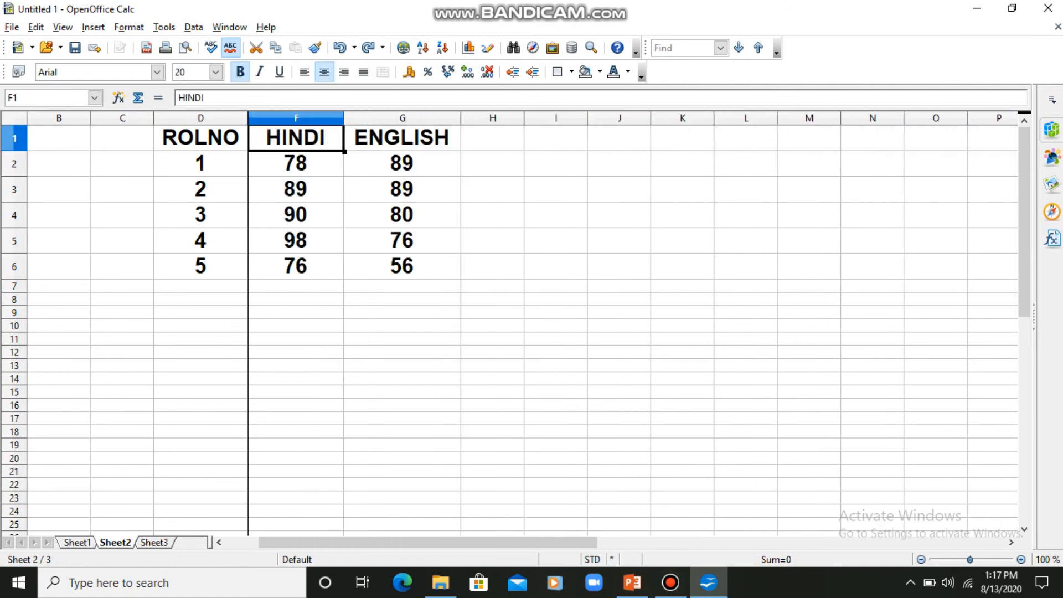
Step: Unfreeze the columns up to ROLNO and split the sheet window at cell E2, below the heading row and before the NAME column
left_click(230, 27)
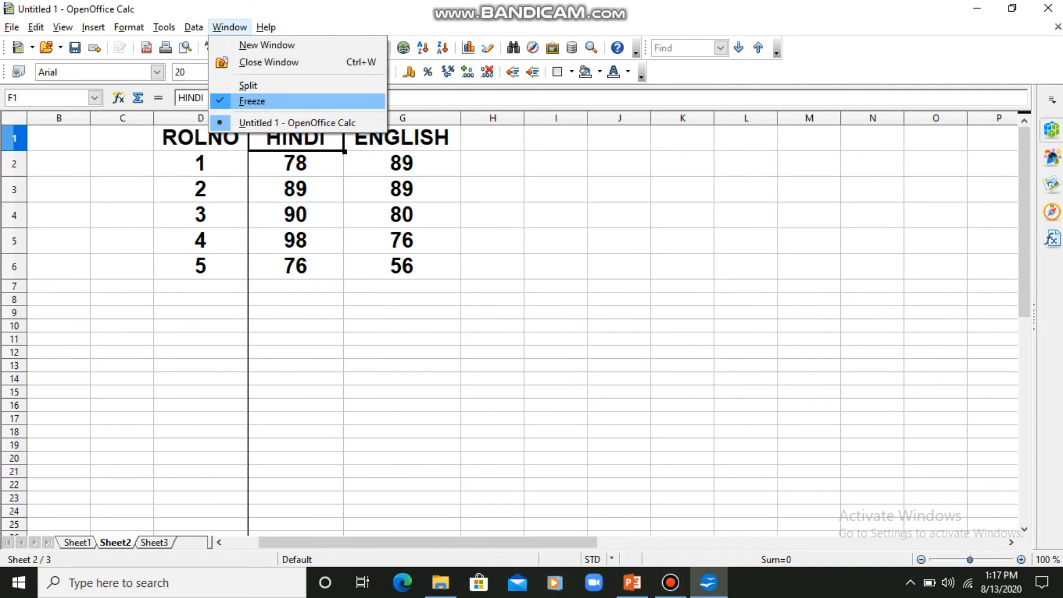
key("Return")
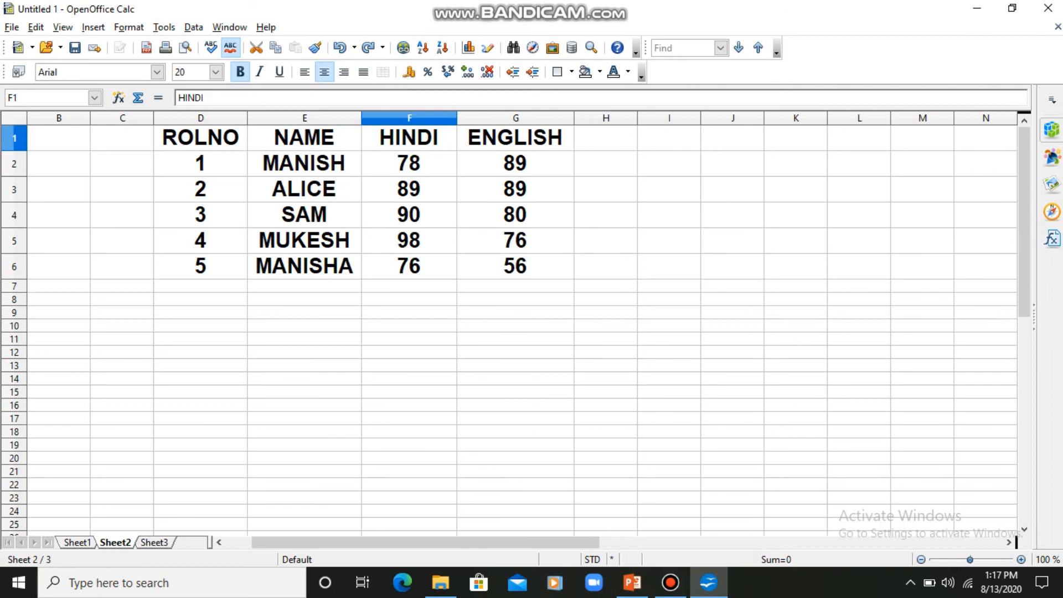
left_click(304, 163)
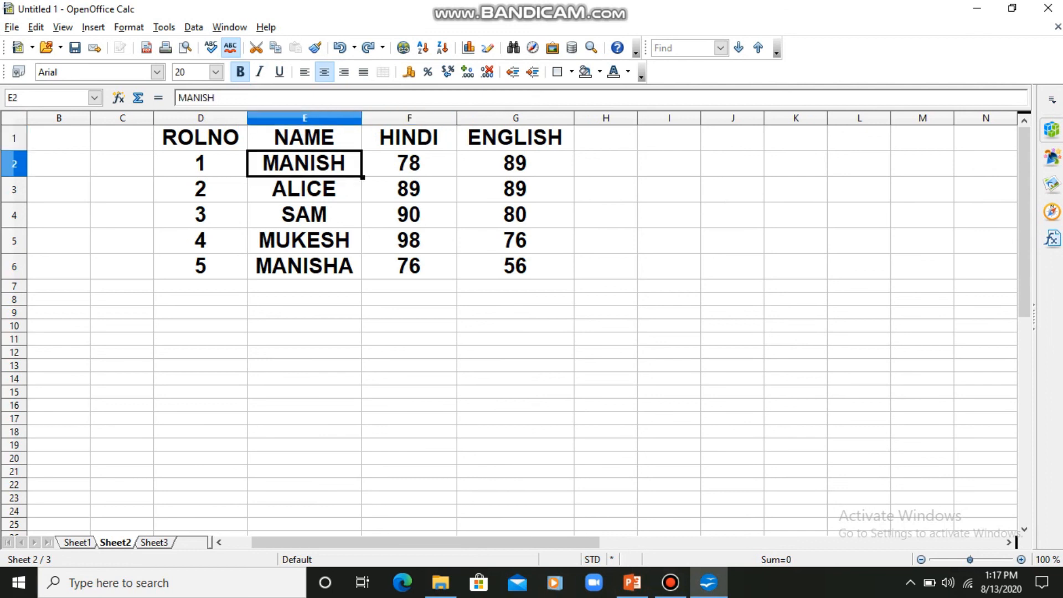
left_click(229, 27)
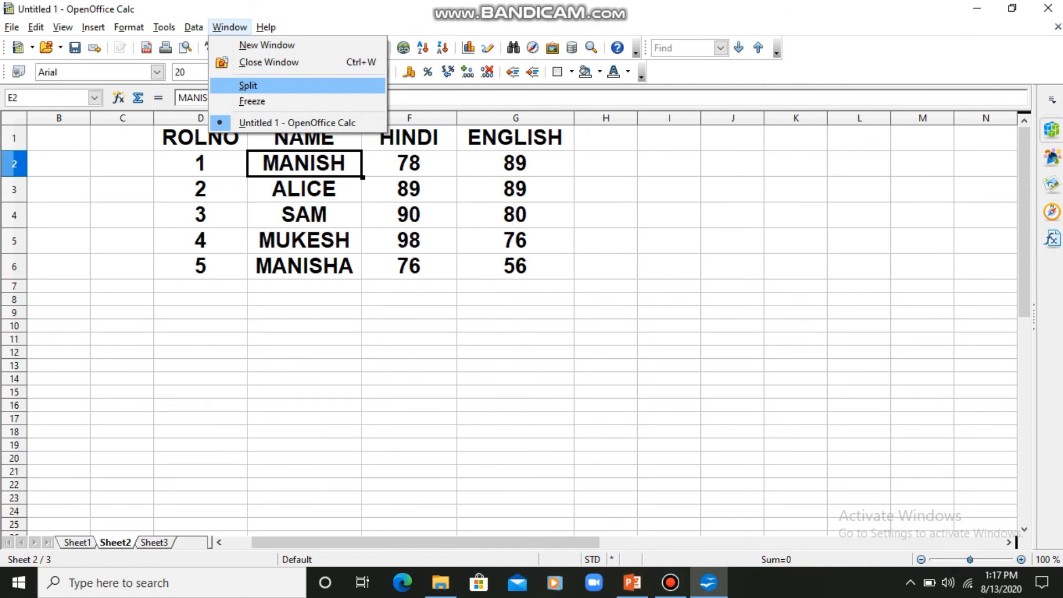
key("Return")
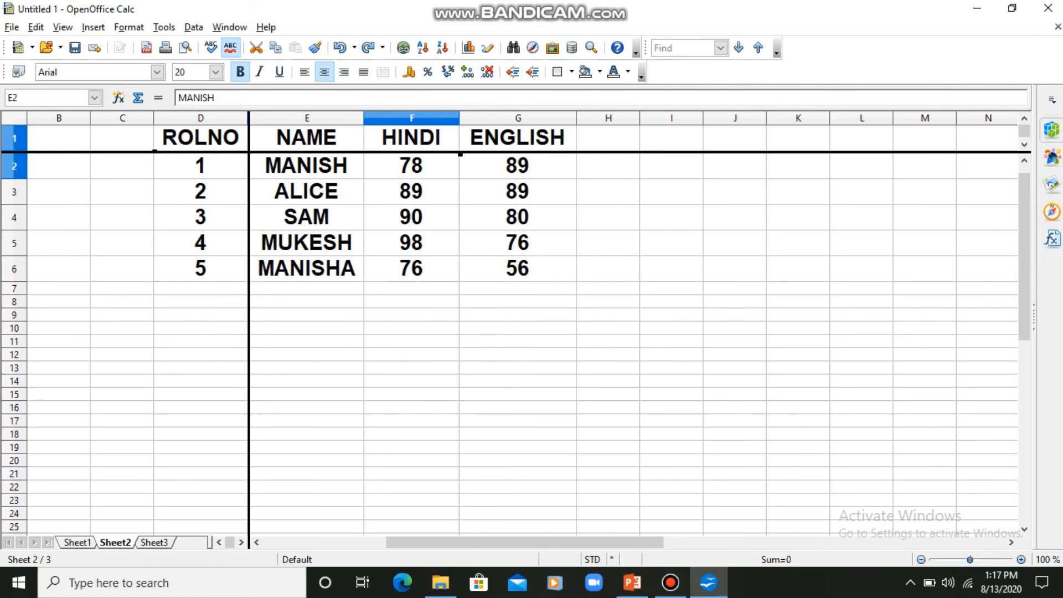
Step: Examine how the split panes behave when moving across row 2 to column V, down to row 4, and selecting cells D9 and L9
key("Right")
key("Right")
key("Right")
key("Right")
key("Right")
key("Right")
key("Right")
key("Right")
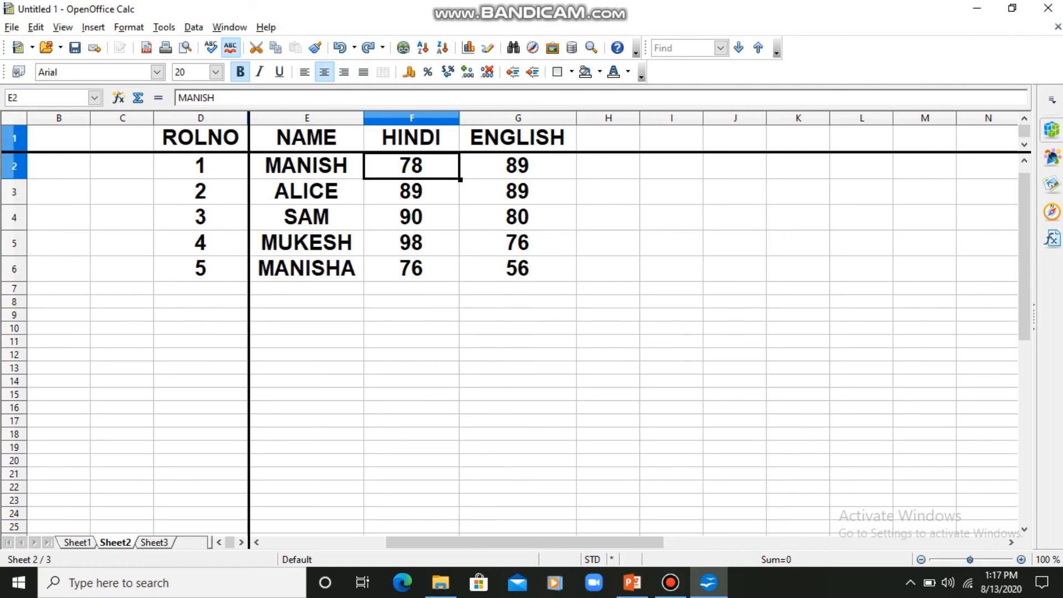
key("Right")
key("Right")
key("Right")
key("Right")
key("Right")
key("Right")
key("Right")
key("Right")
key("Right")
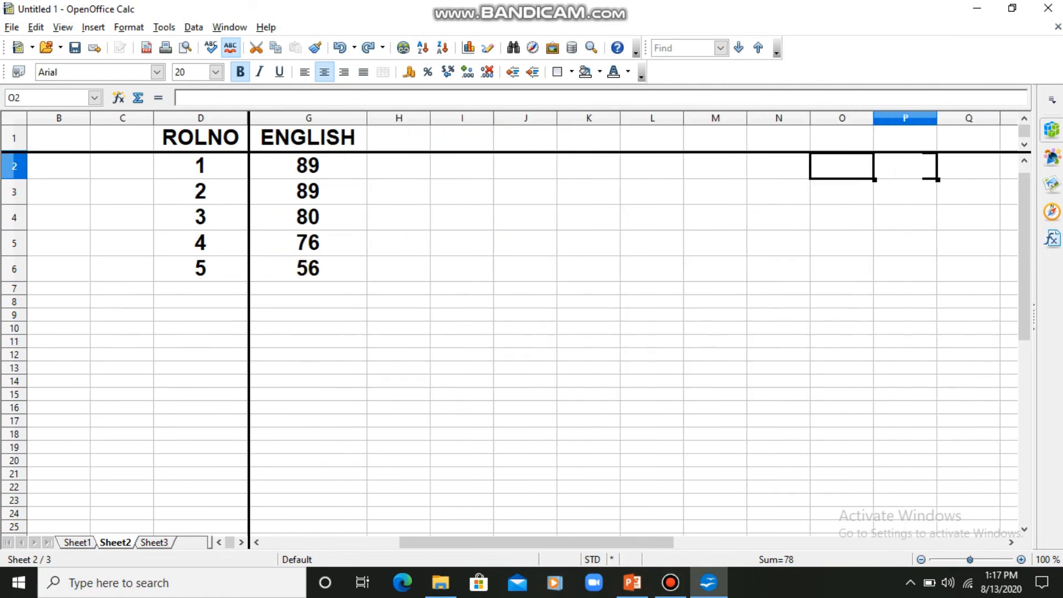
key("Down")
key("Down")
key("Down")
key("Down")
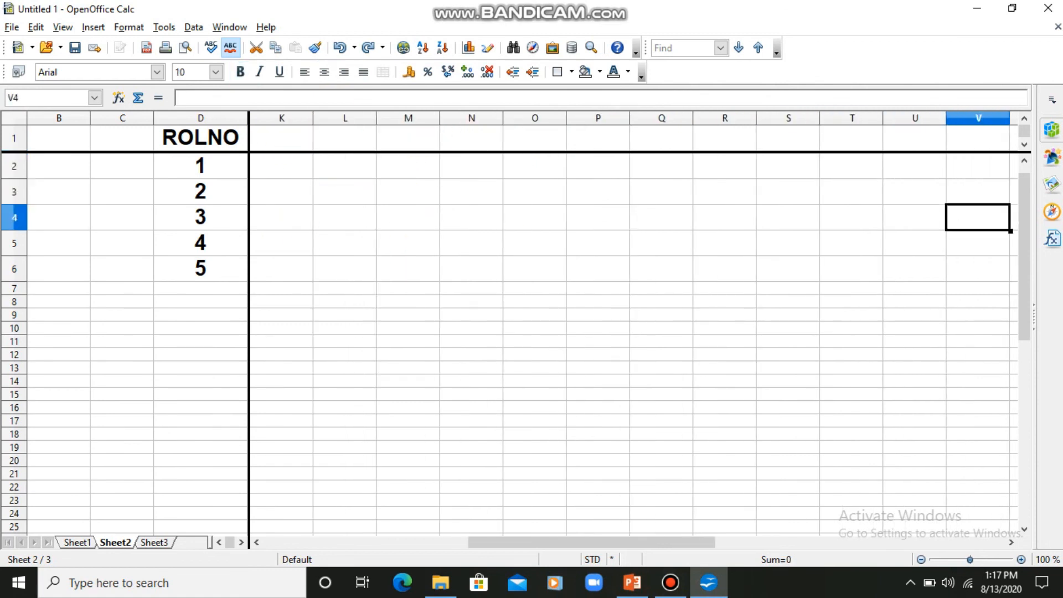
double_click(201, 315)
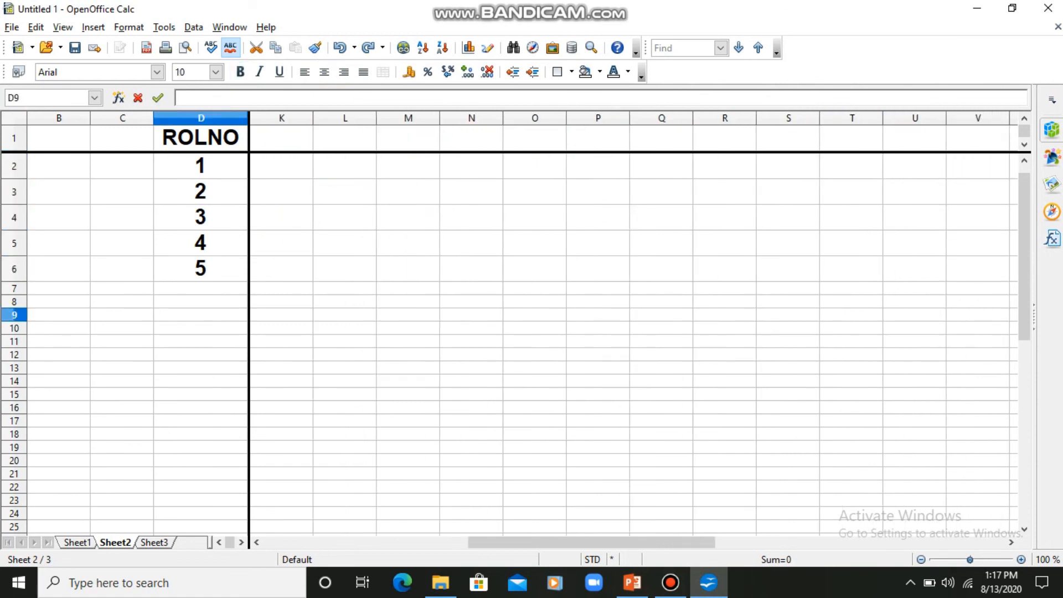
left_click(344, 315)
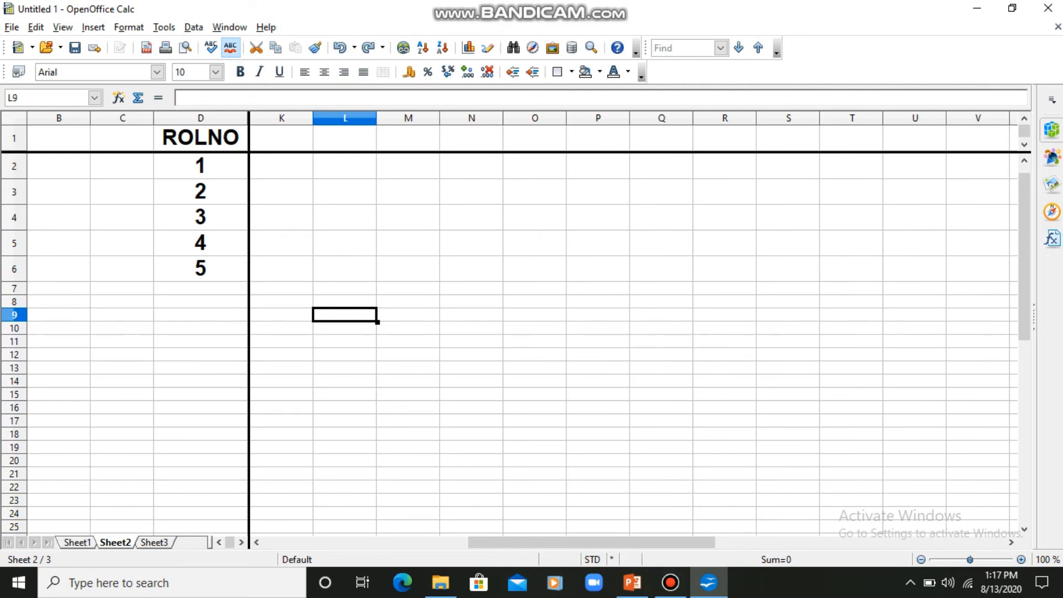
mouse_move(709, 582)
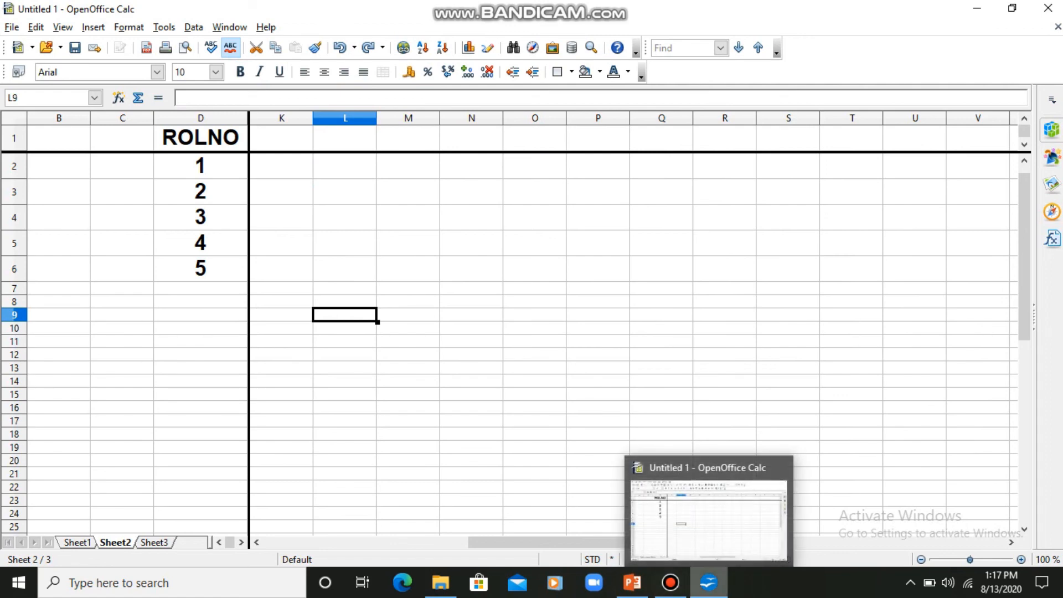